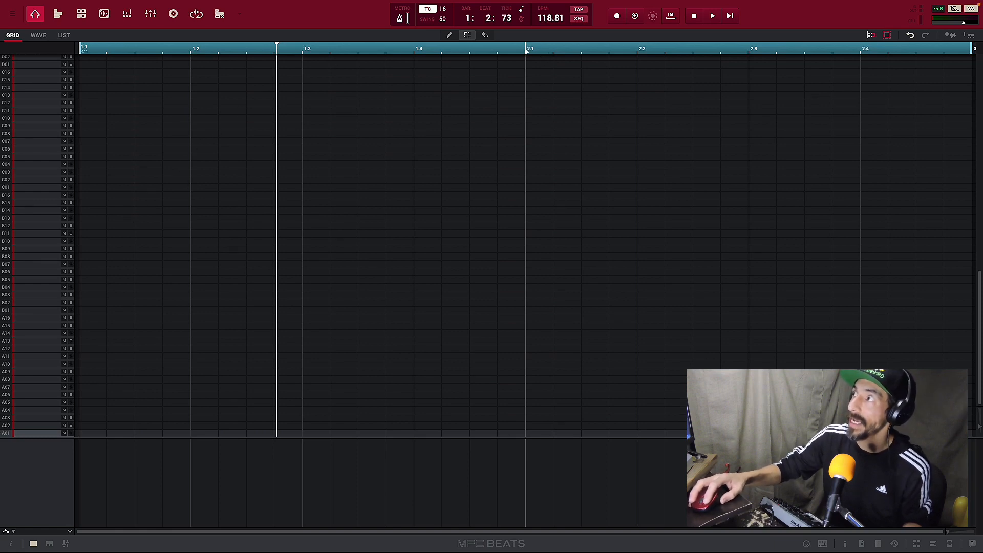
Play the empty sequence with the metronome, stop it, and tap in a slower tempo.
key("space")
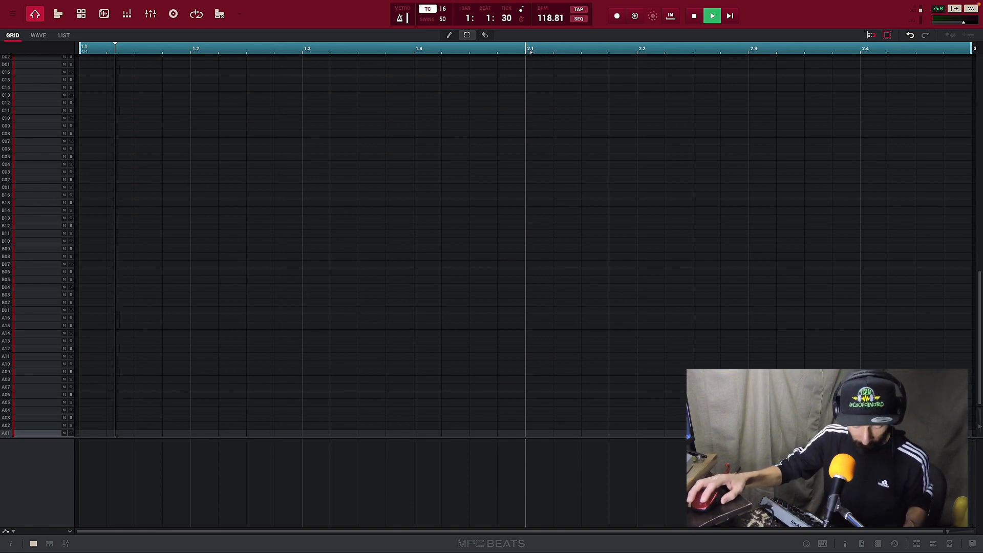
key("space")
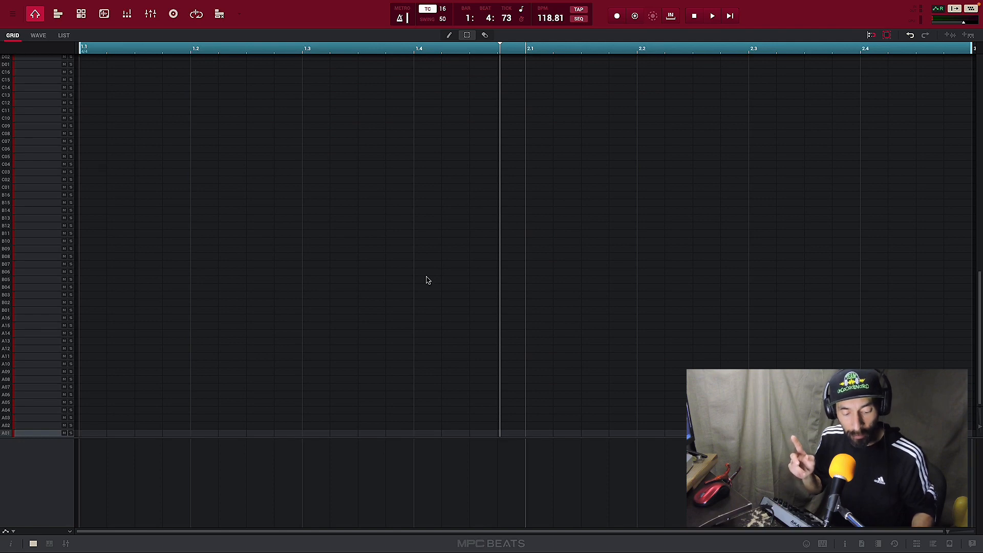
key("t")
key("t")
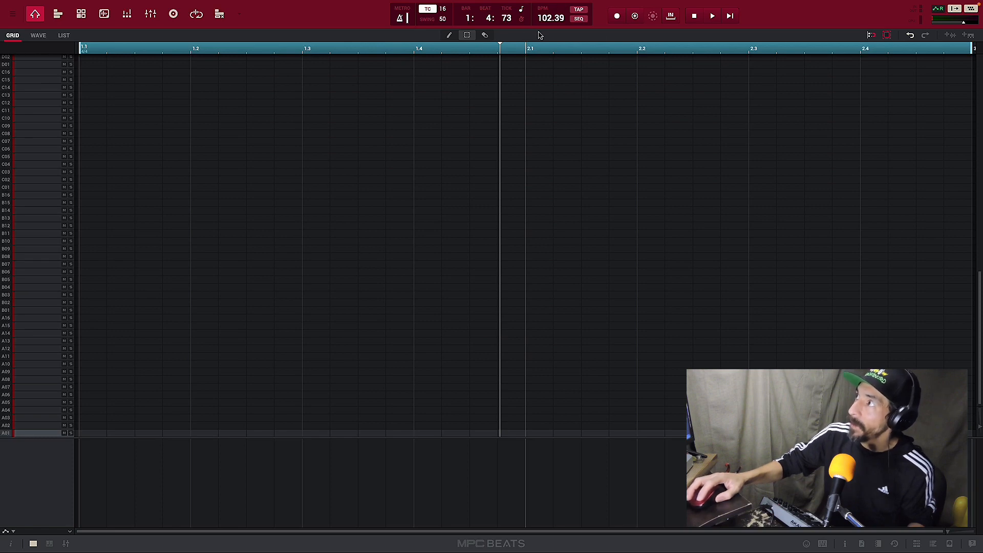
Set the sequence tempo to 103 BPM and play the empty sequence to check the metronome.
double_click(567, 18)
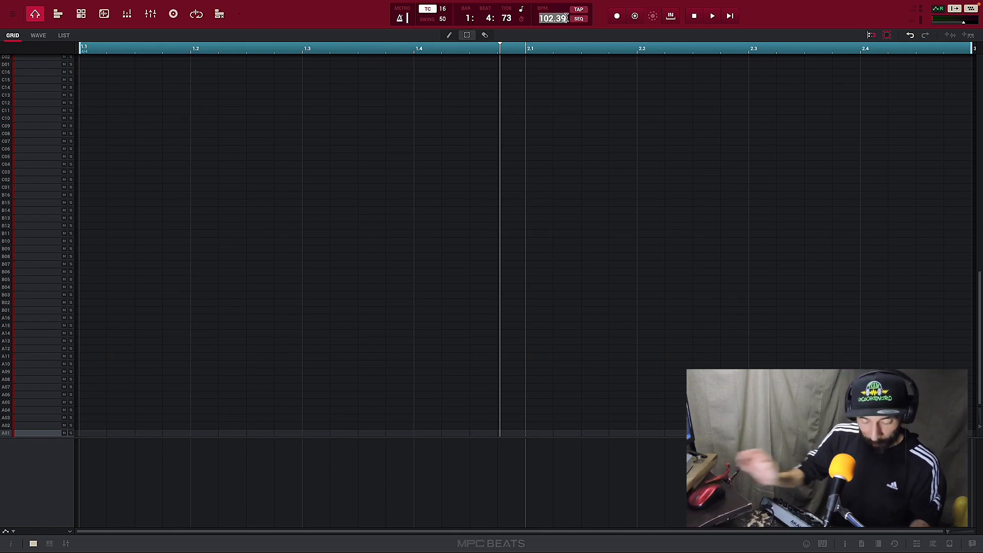
type("10")
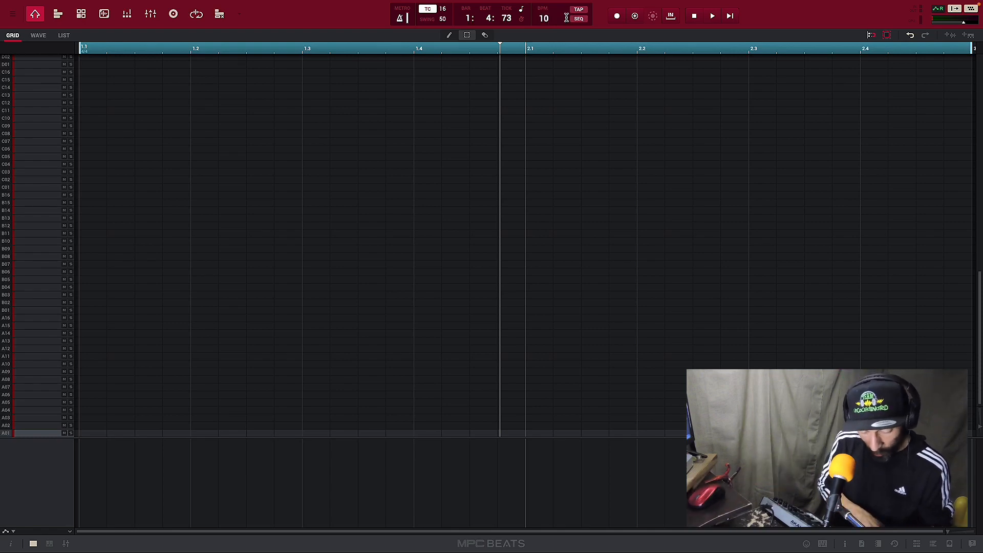
type("3")
key("Return")
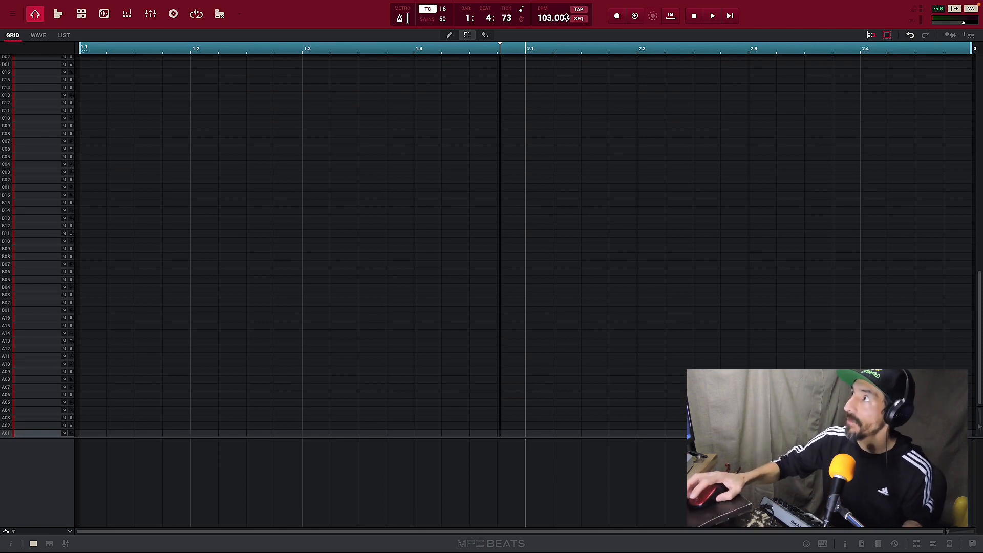
key("space")
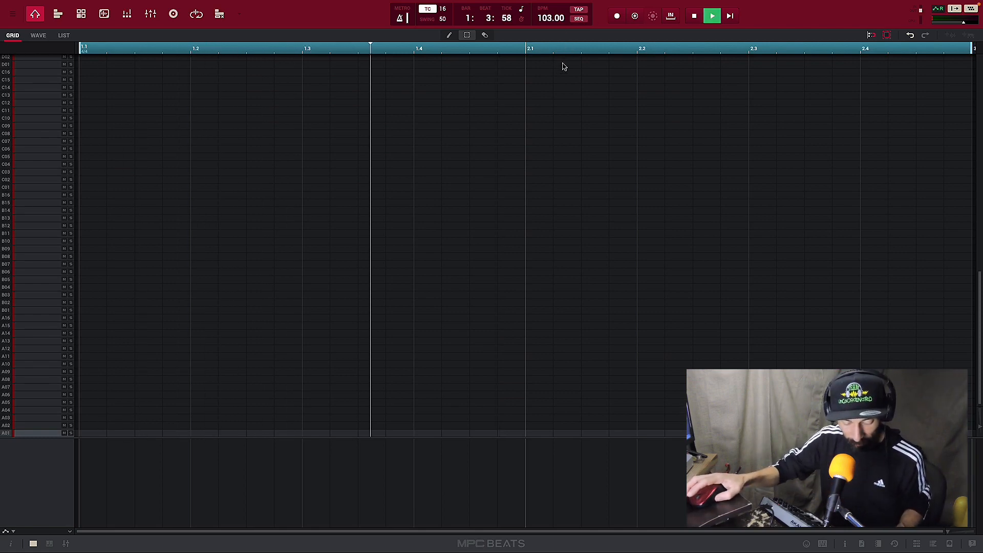
key("space")
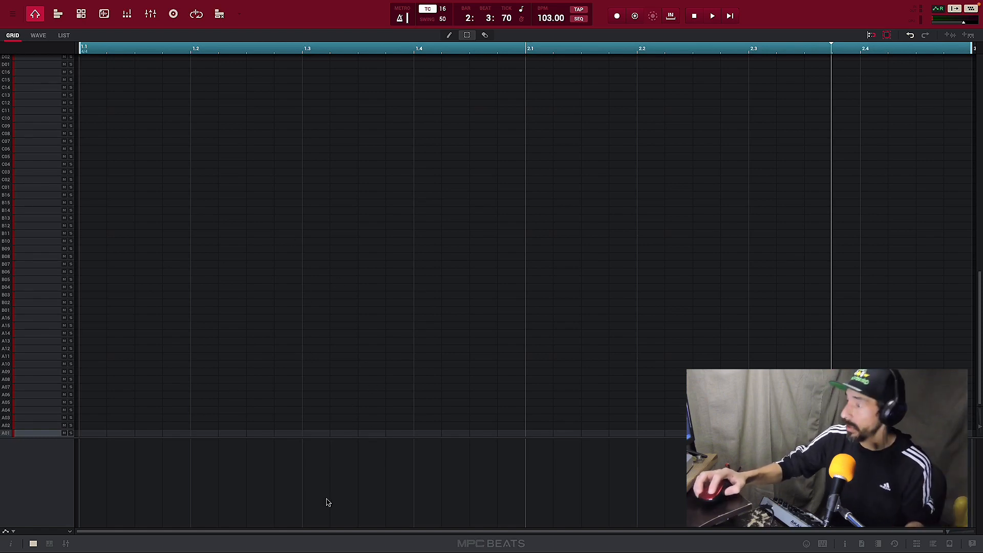
Show the Q-Link and pad controls below the grid, and open the browser to look through the installed expansions.
left_click(32, 544)
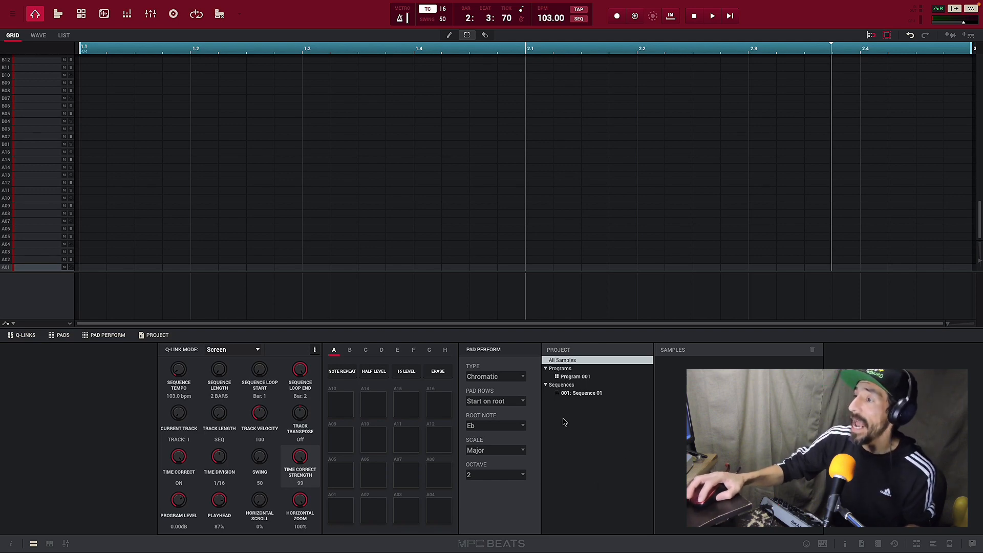
left_click(932, 544)
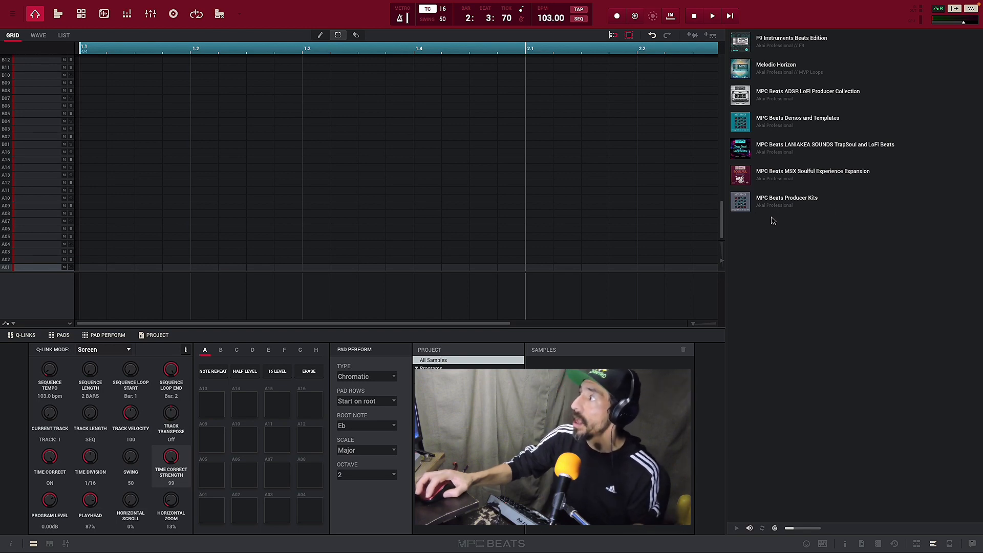
left_click(744, 204)
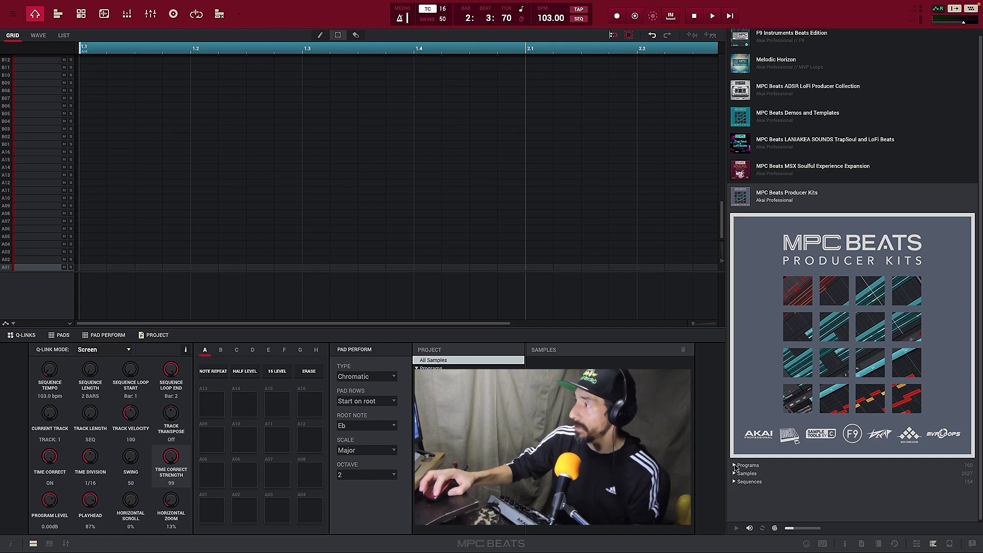
left_click(744, 195)
left_click(744, 173)
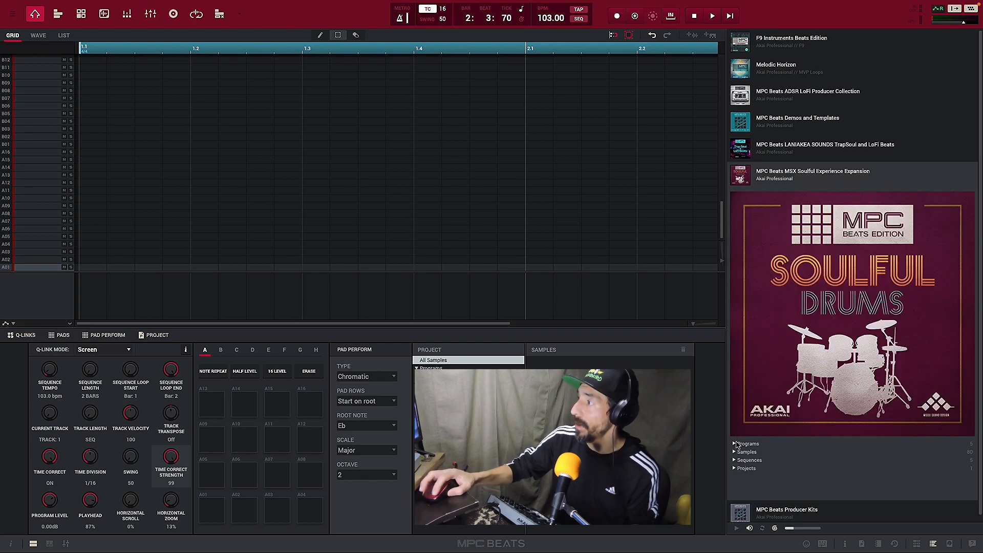
left_click(742, 177)
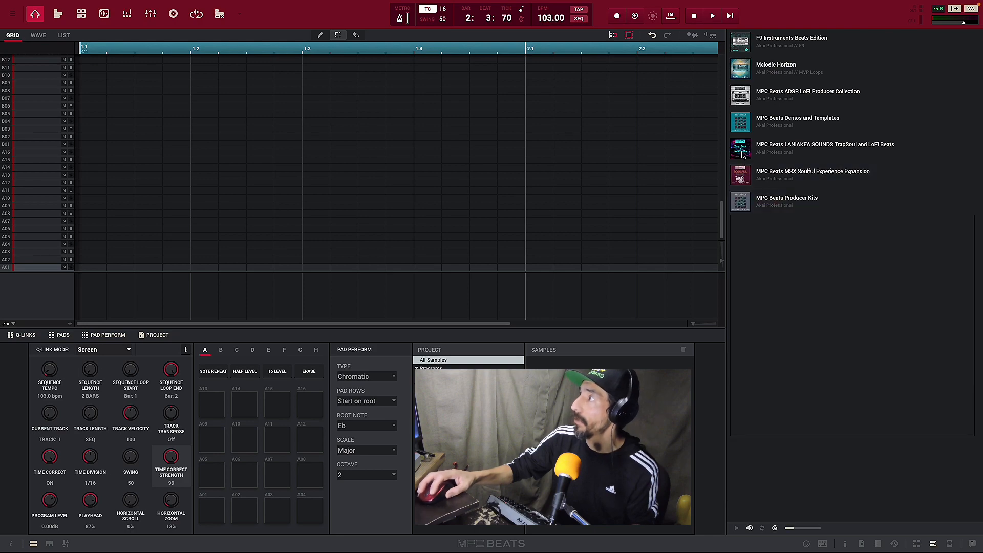
left_click(743, 154)
left_click(750, 154)
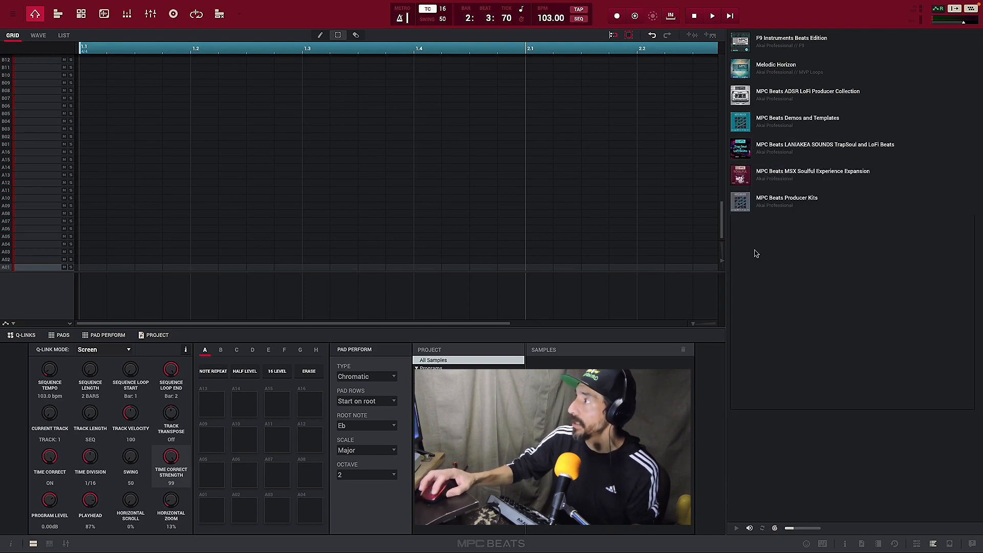
Expand the 80s kit programs of the MPC Beats Producer Kits expansion.
left_click(744, 201)
left_click(735, 471)
scroll(758, 467, "down", 5)
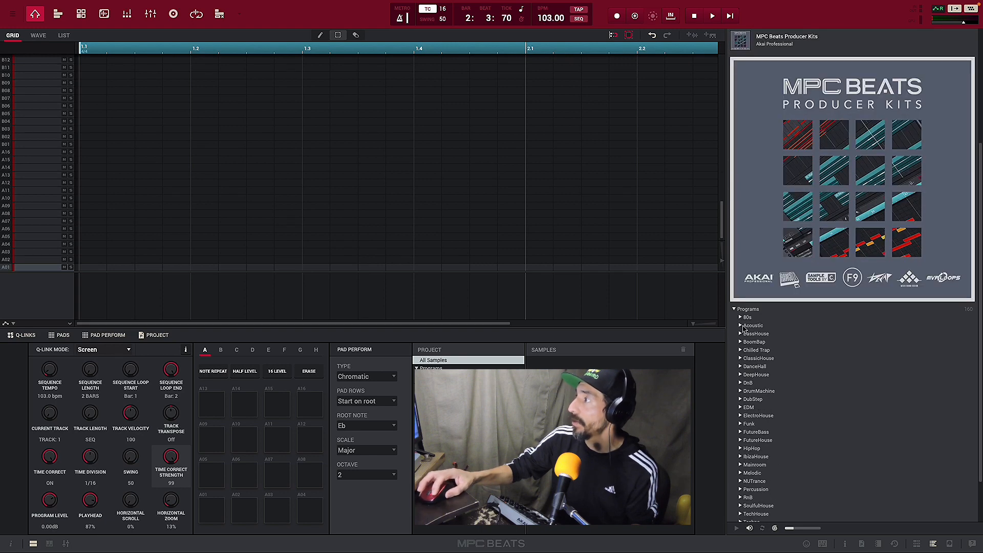
left_click(741, 318)
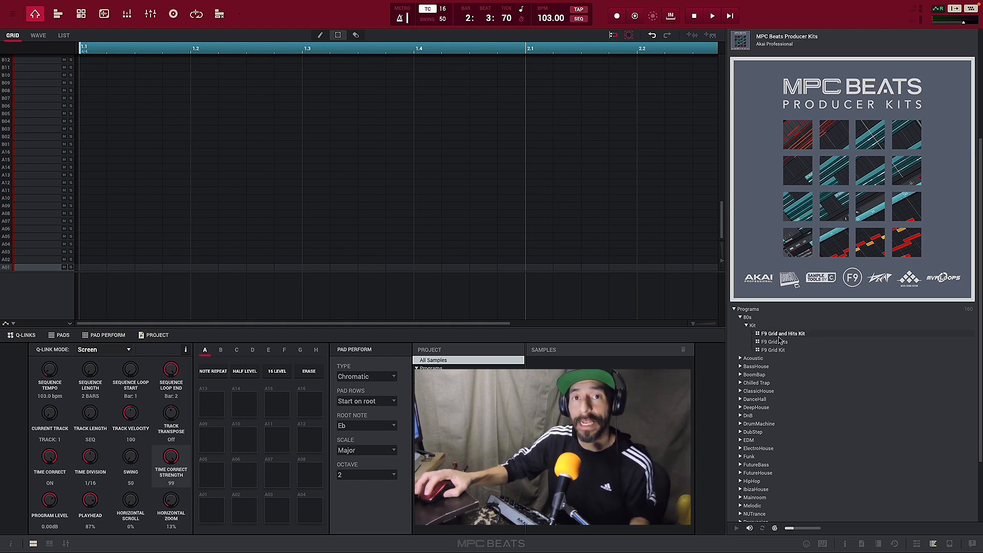
Try to preview the F9 Grid and Hits Kit, and select the F9 Grid Hits program.
key("space")
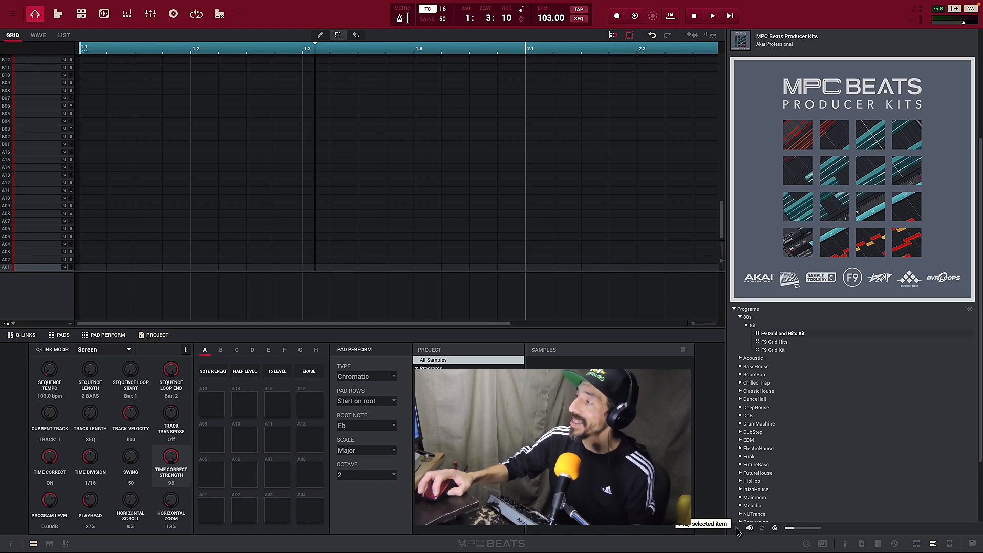
left_click(737, 531)
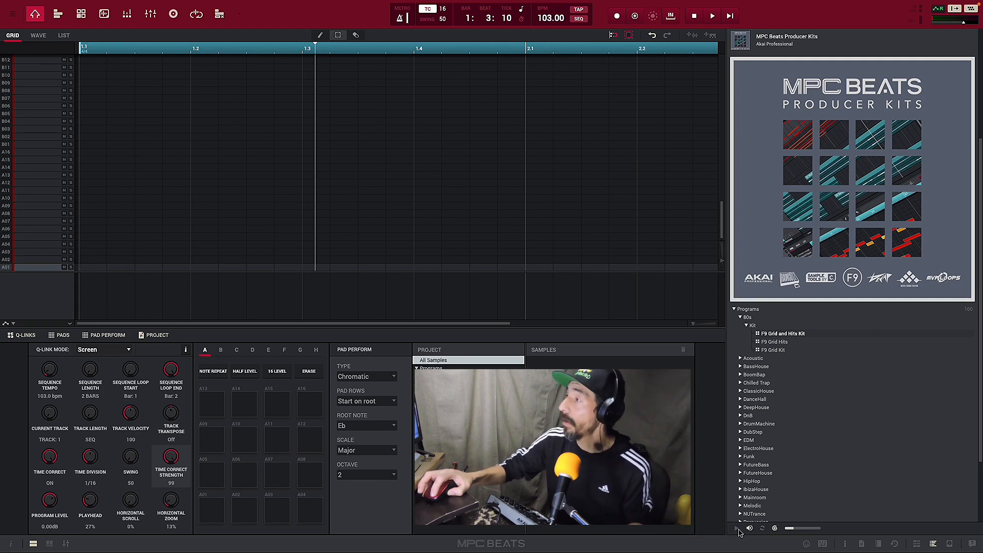
left_click(775, 342)
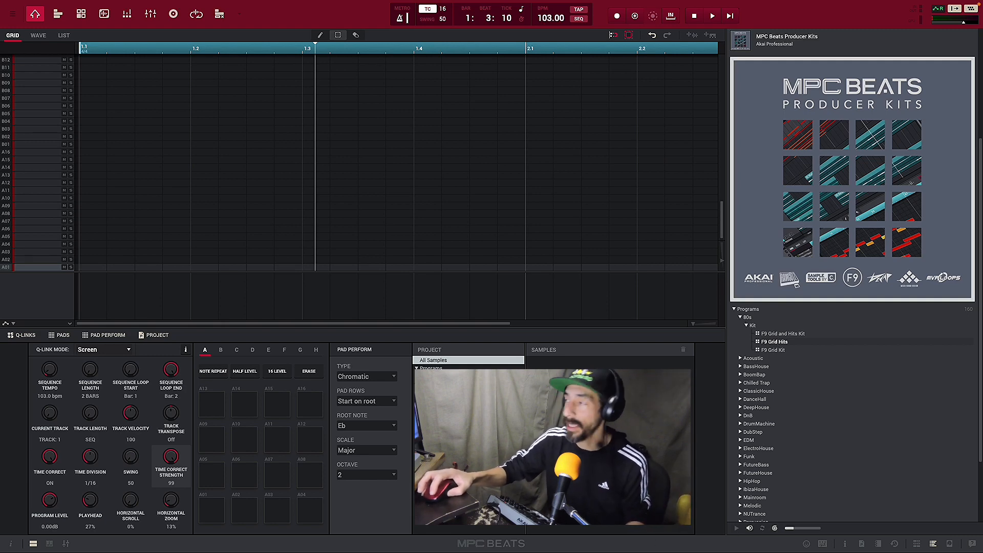
Load the F9 Grid and Hits Kit onto the track and add the F9 Grid Hits program to the project.
left_click(787, 334)
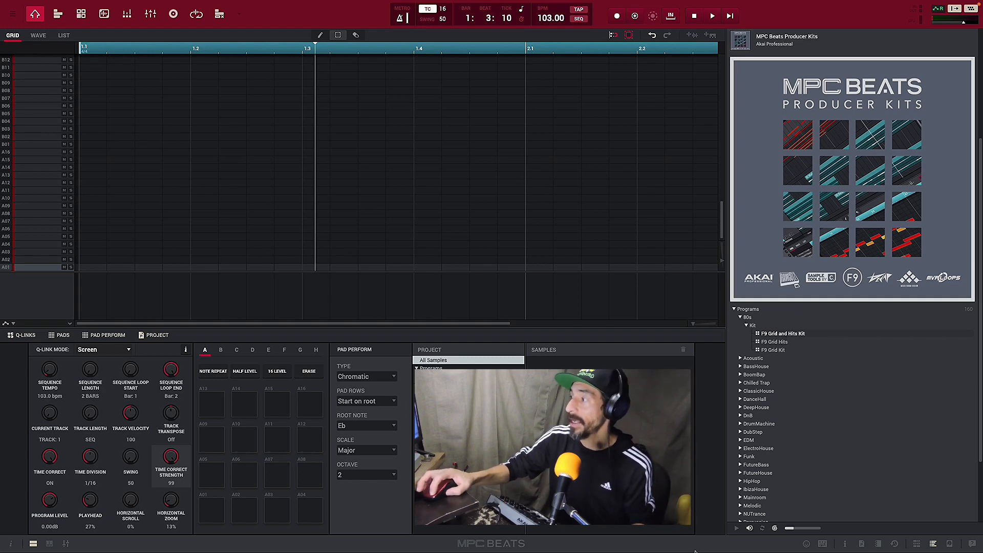
left_click_drag(780, 337, 338, 173)
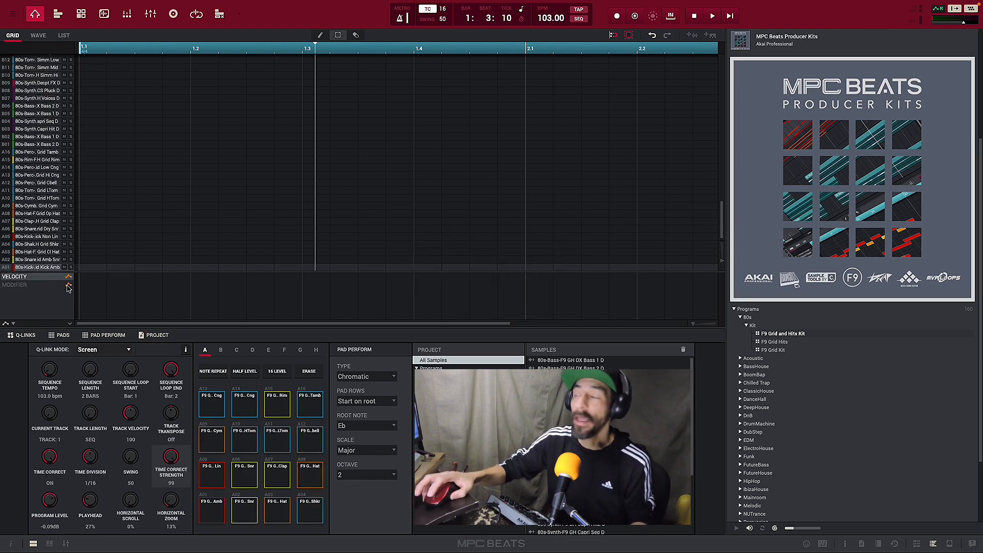
double_click(774, 342)
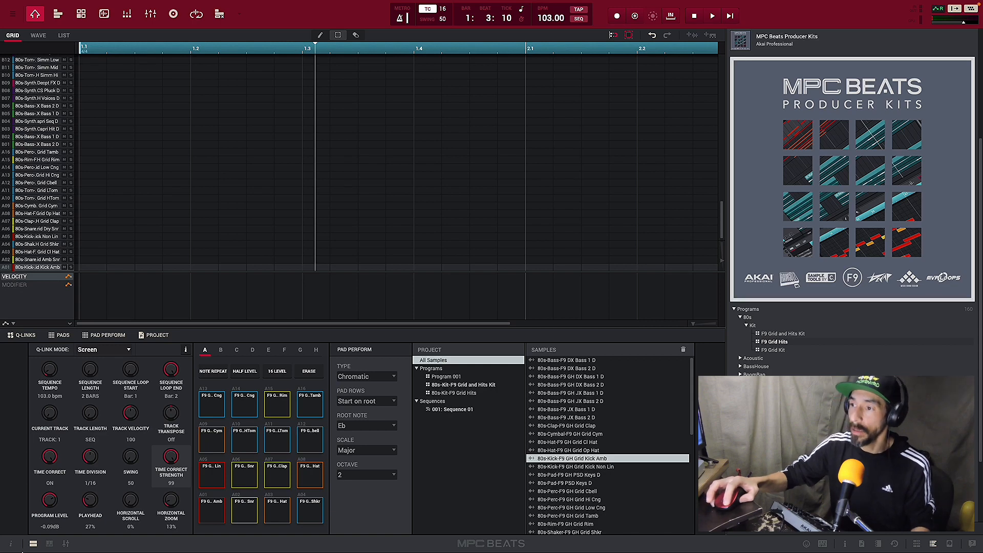
Switch Track 01's program to 80s-Kit-F9 Grid Hits, return it to 80s-Kit-F9 Grid and Hits Kit, and hide the browser.
left_click(12, 545)
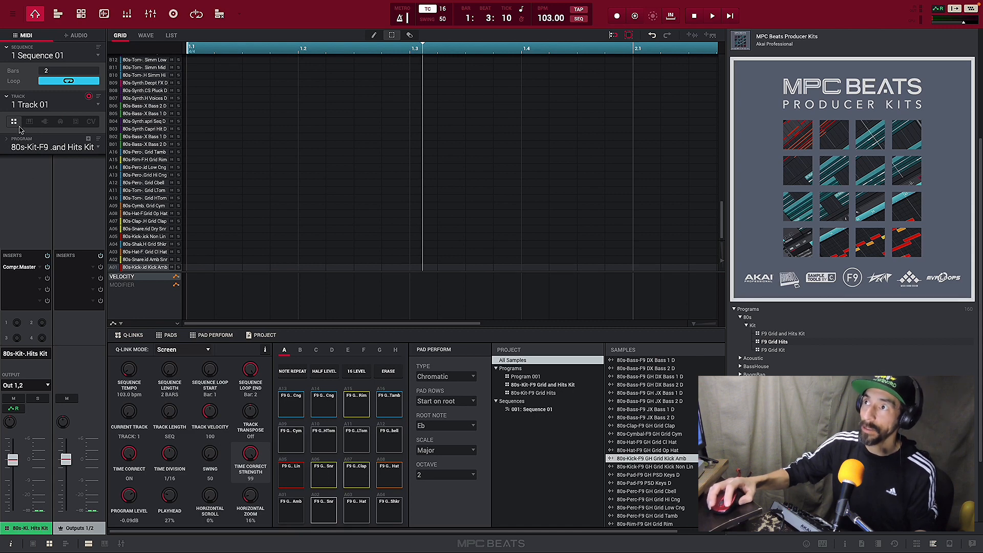
left_click(100, 151)
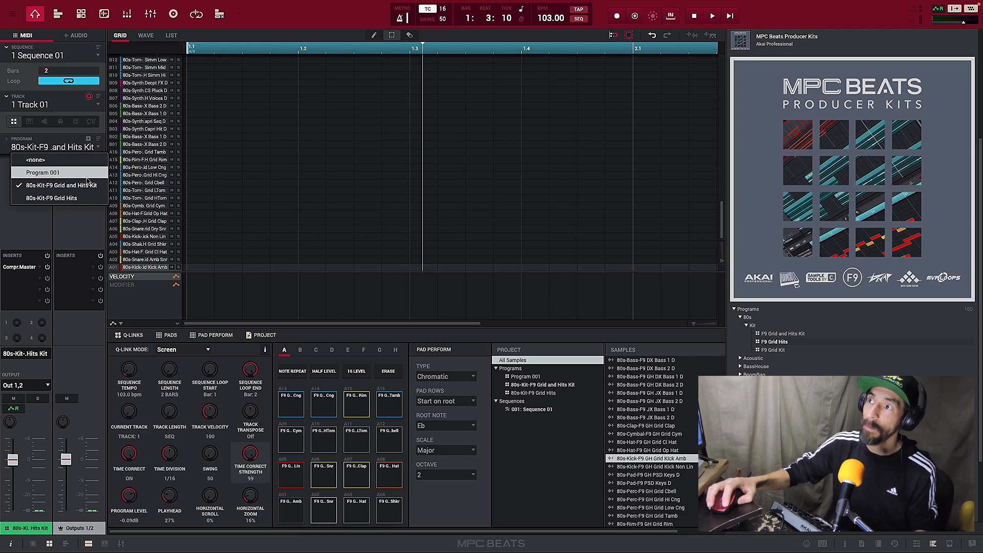
left_click(81, 204)
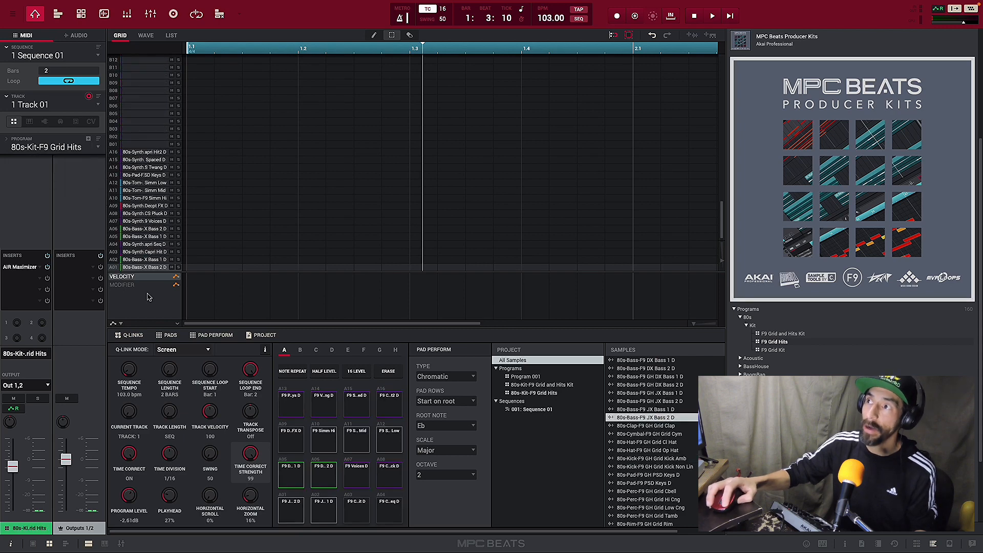
left_click(99, 149)
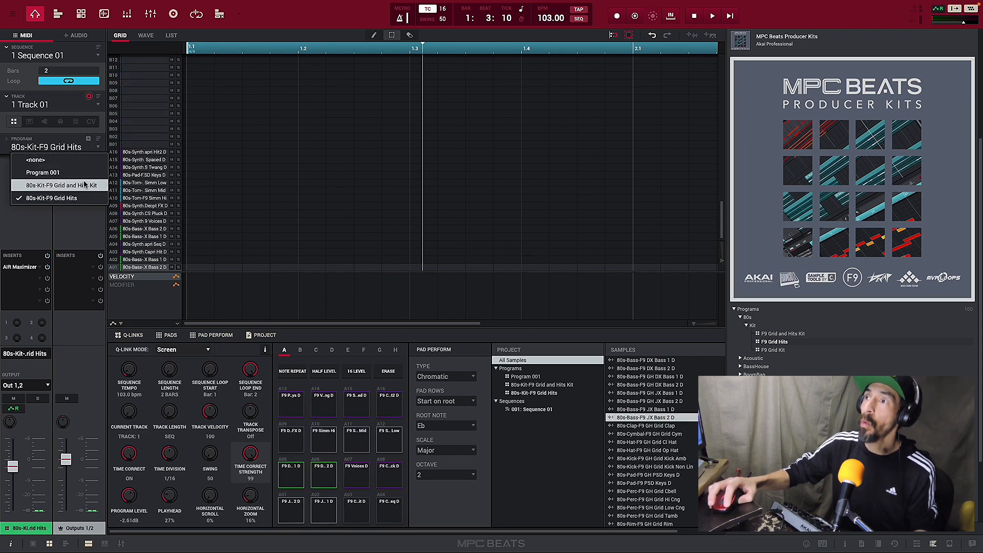
left_click(86, 188)
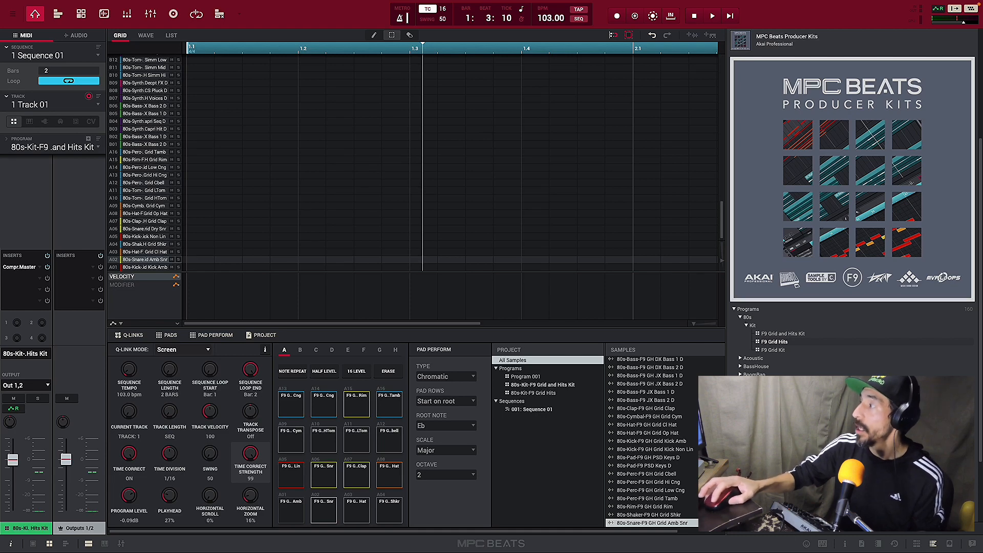
left_click(933, 546)
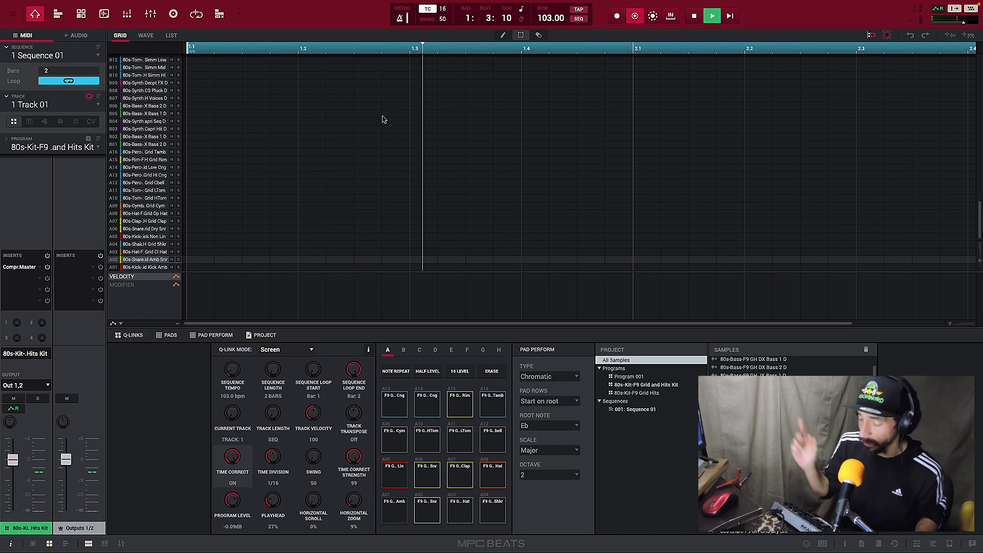
Record a two-bar kick and snare pattern with 1/16 time correct on, and examine the note timing in the grid.
key("space")
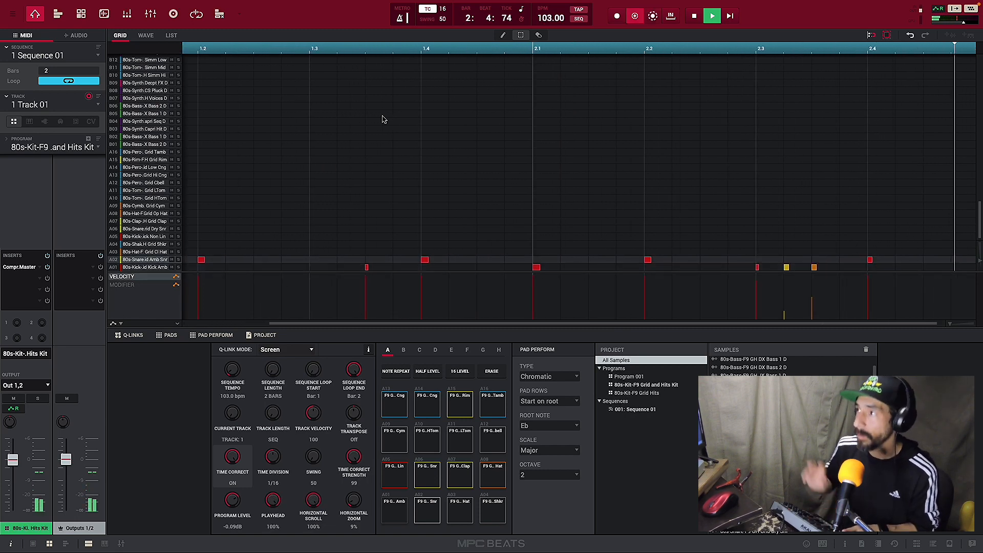
key("space")
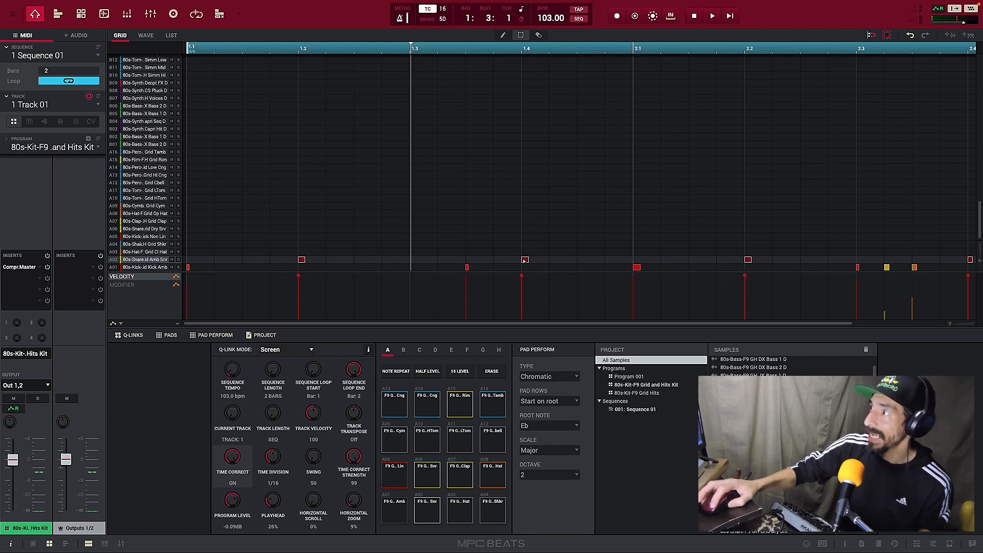
left_click_drag(951, 326, 956, 326)
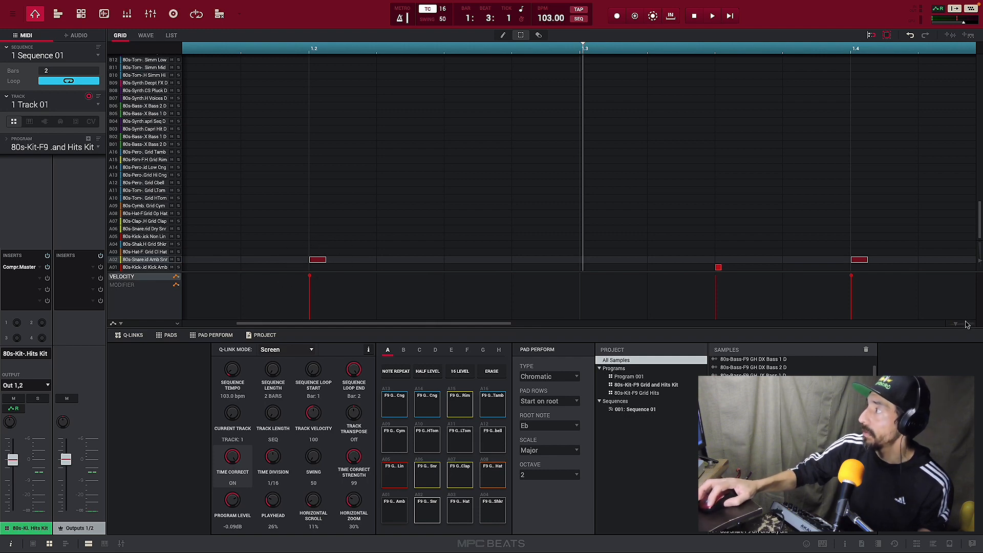
left_click_drag(956, 326, 949, 326)
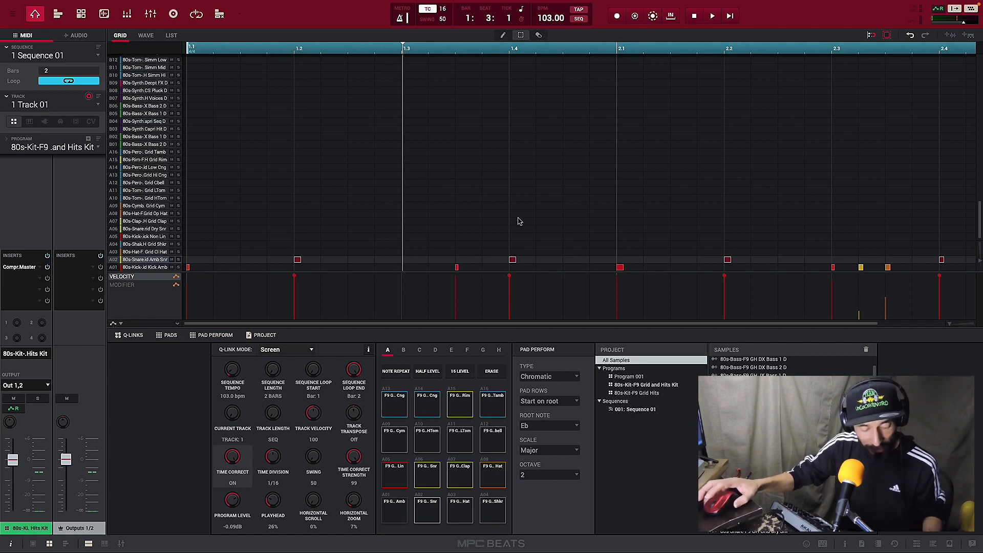
Undo the time-corrected take and record the two-bar kick and snare pattern again with time correct off.
key("ctrl+z")
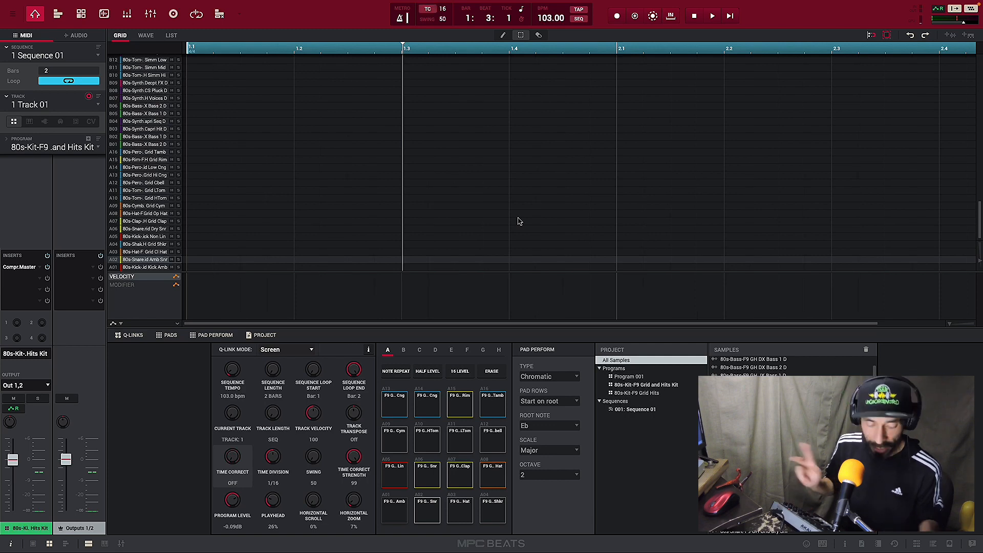
key("space")
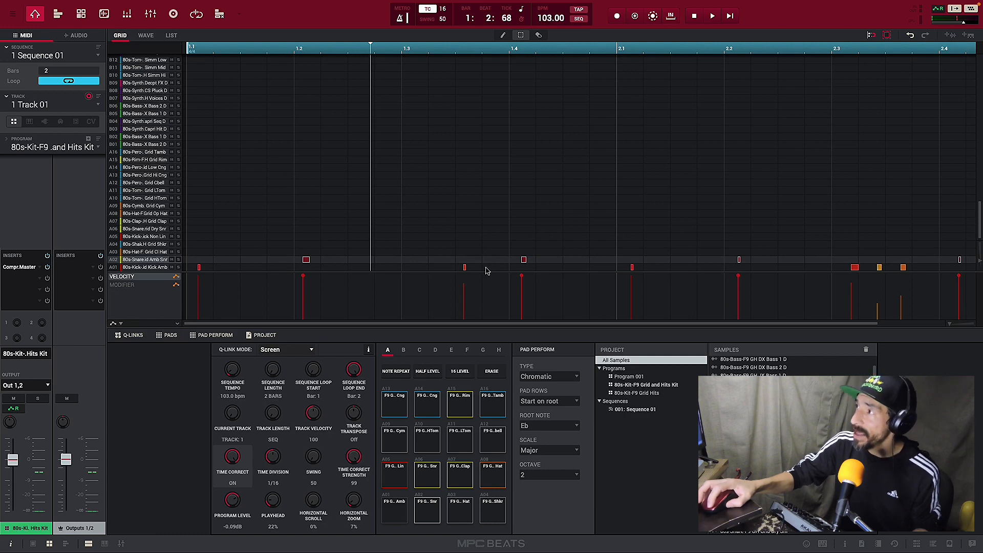
key("t")
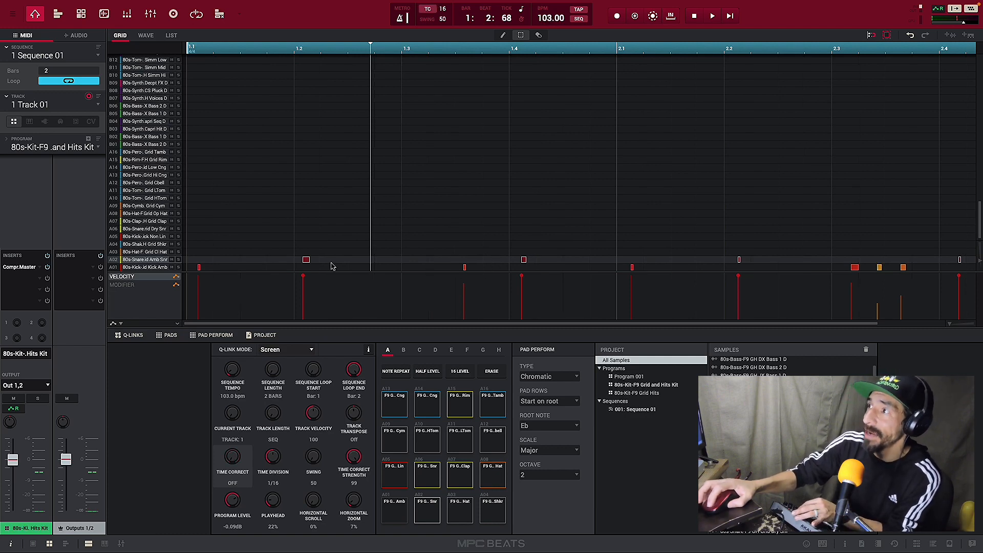
Try lengthening the snare note after beat 1.2 and extending the kick note before beat 1.4 to an earlier start.
left_click(383, 236)
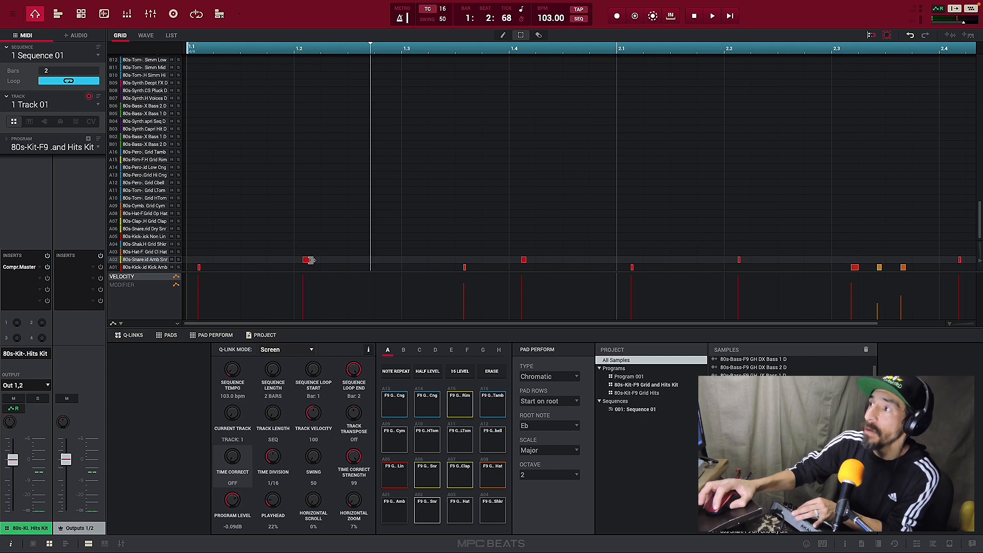
mouse_move(311, 260)
left_mouse_down()
mouse_move(401, 262)
mouse_move(391, 272)
mouse_move(313, 277)
mouse_move(537, 282)
mouse_move(316, 273)
left_mouse_up()
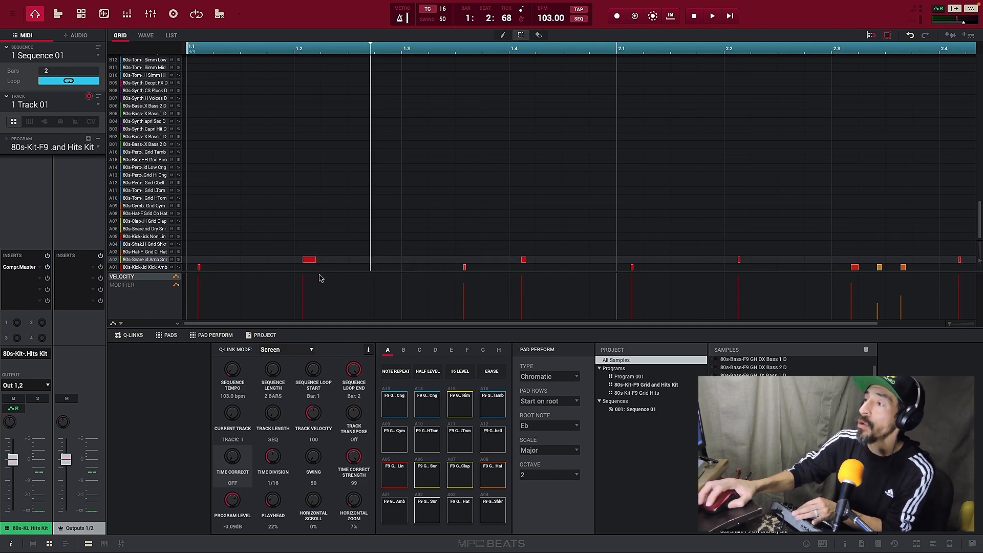
mouse_move(316, 261)
left_mouse_down()
mouse_move(461, 260)
mouse_move(321, 260)
left_mouse_up()
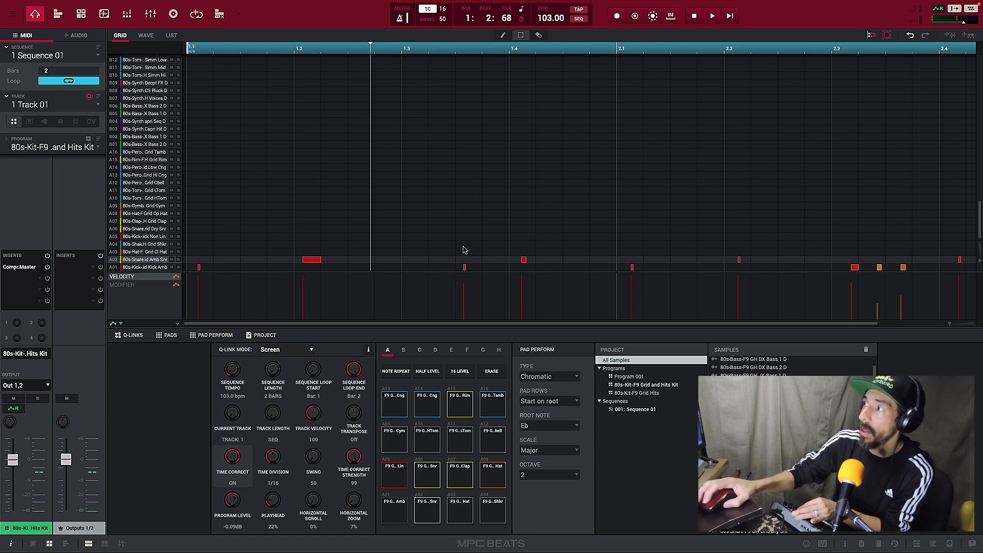
left_click_drag(463, 267, 455, 267)
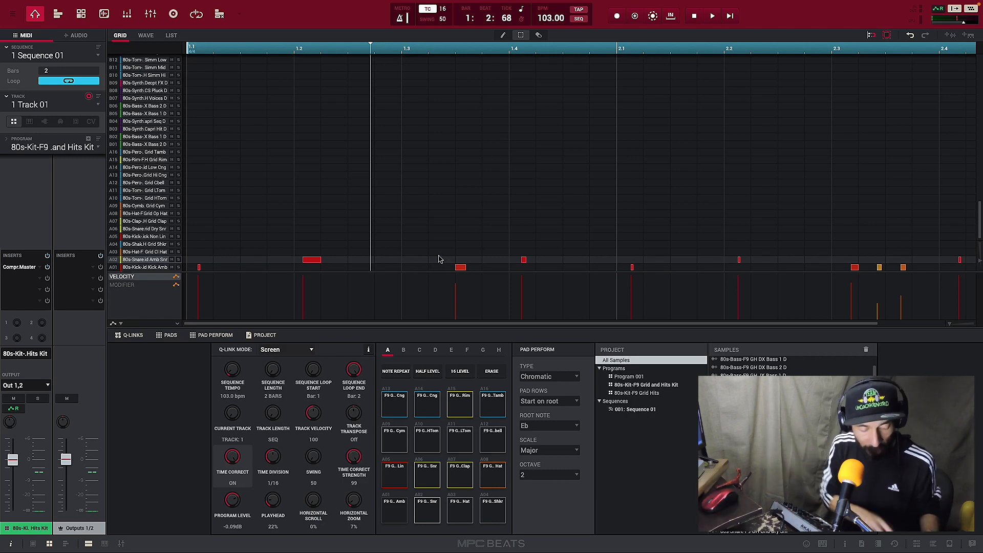
Undo the note edits and the uncorrected take, and record the two-bar kick and snare pattern again with 1/16 time correct on.
key("ctrl+z")
key("ctrl+z")
key("ctrl+z")
key("ctrl+z")
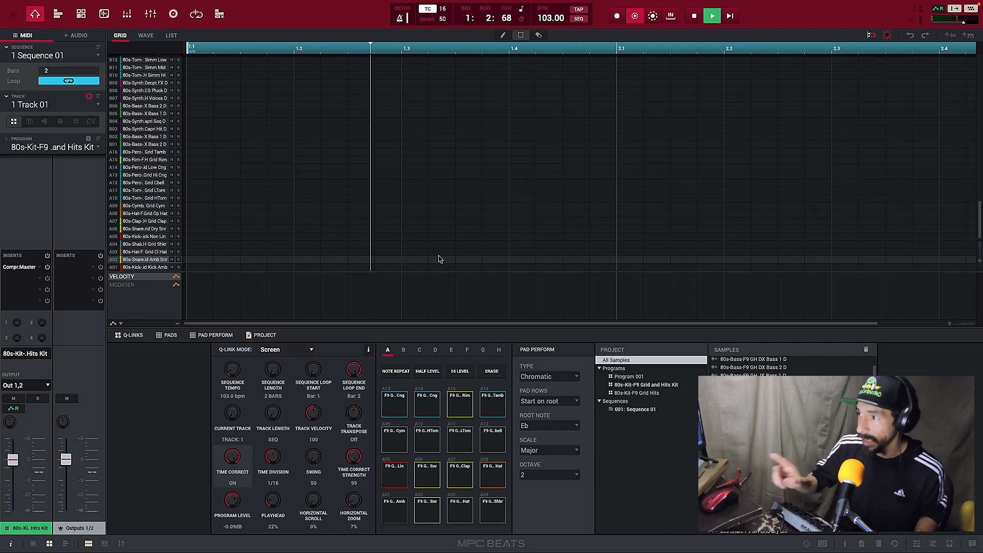
key("space")
key("space")
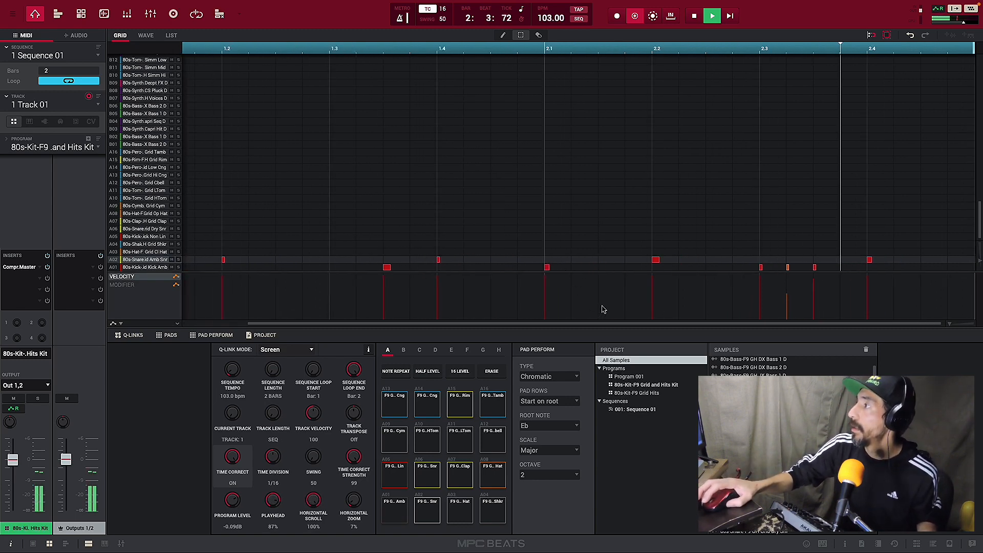
key("space")
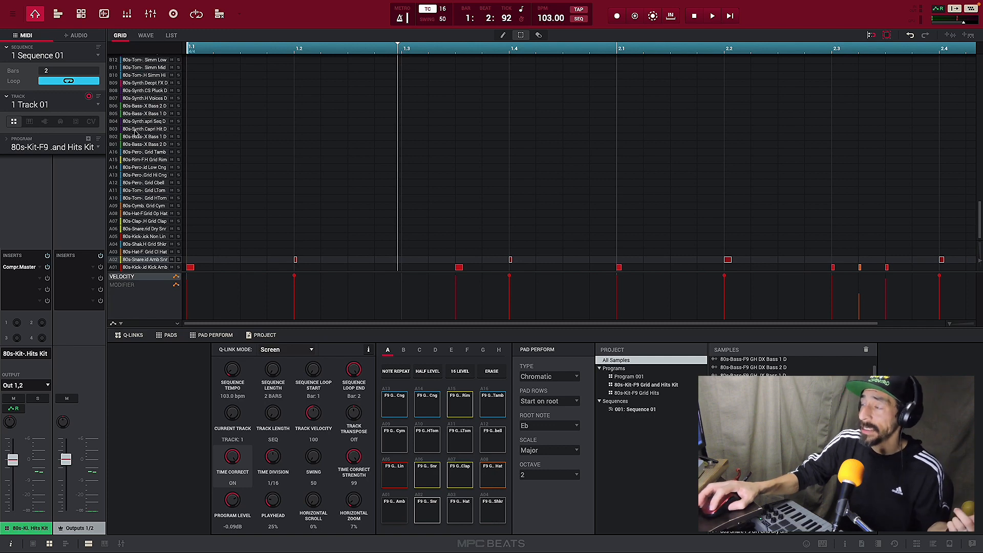
Hide the Q-Links, Pad Perform and Project sections so that only the pads are shown.
left_click(132, 336)
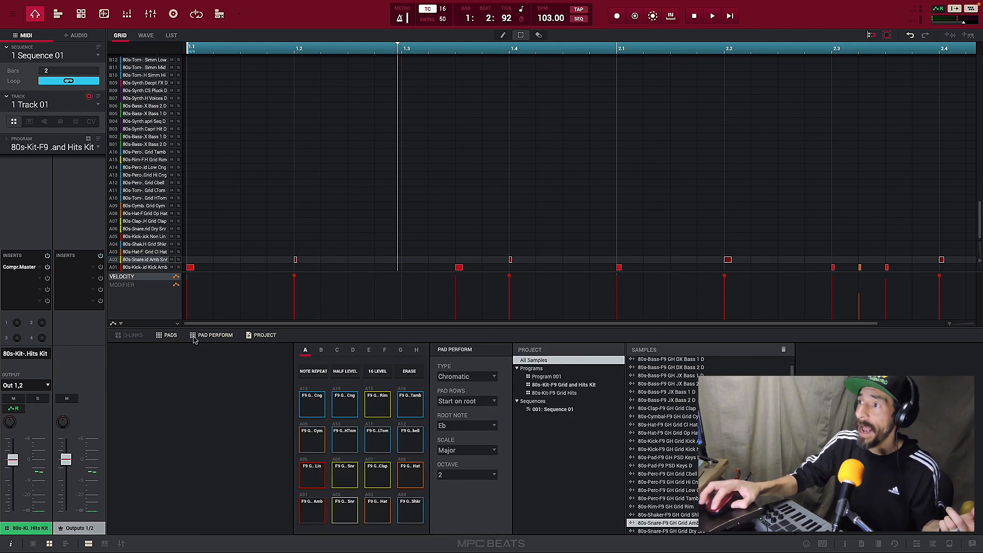
left_click(195, 340)
left_click(275, 336)
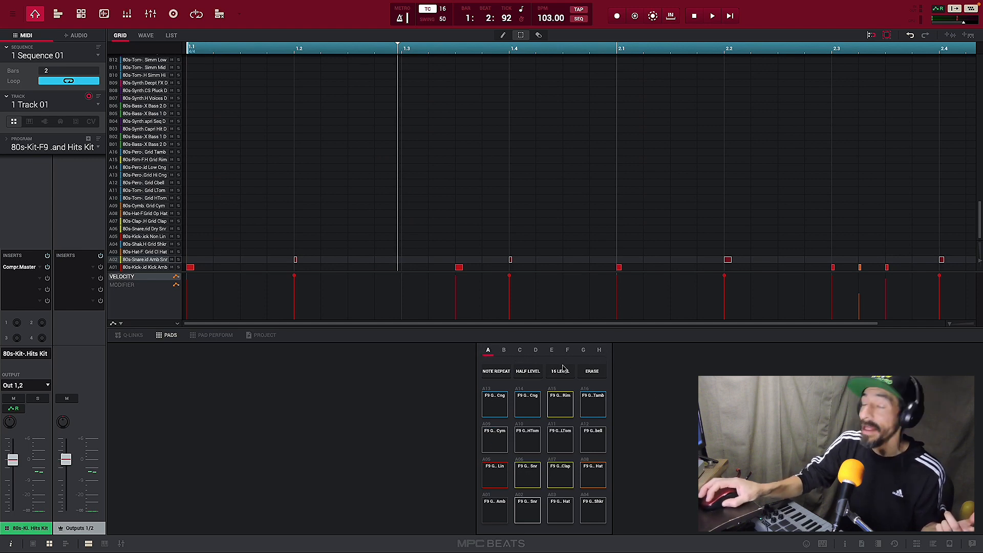
Examine how pad banks B and F correspond to the rows of the grid, and return to the bank A notes.
left_click(504, 350)
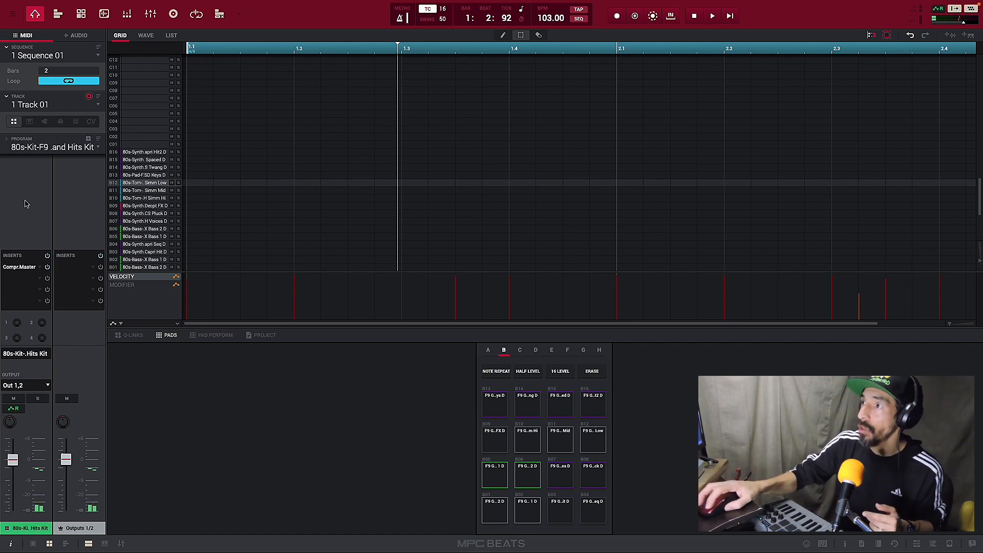
scroll(144, 205, "up", 10)
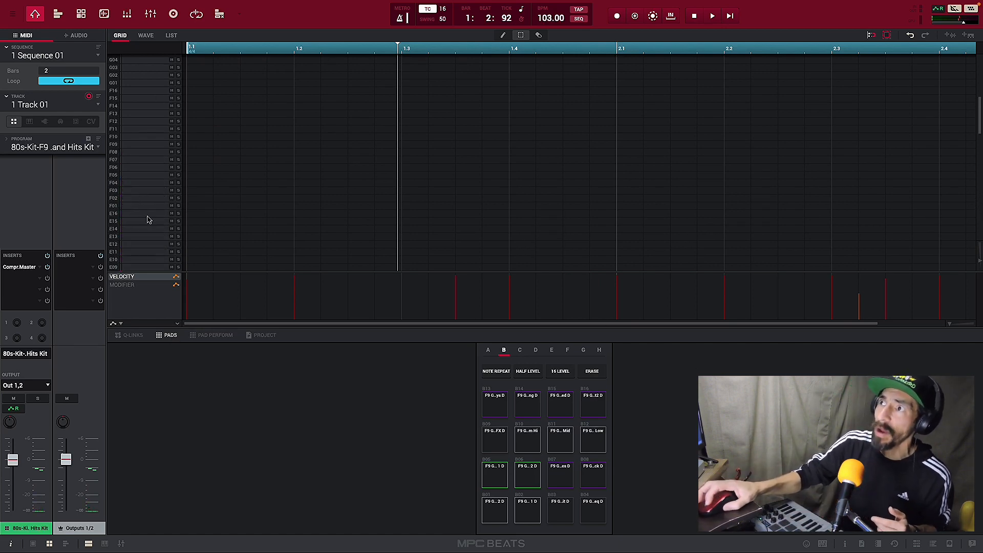
left_click(568, 352)
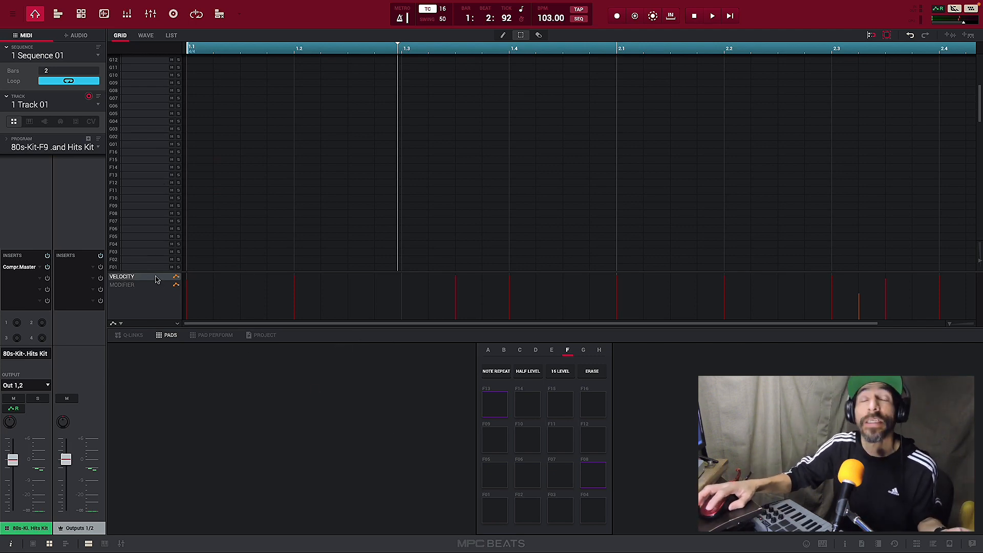
scroll(138, 243, "down", 8)
scroll(139, 241, "down", 8)
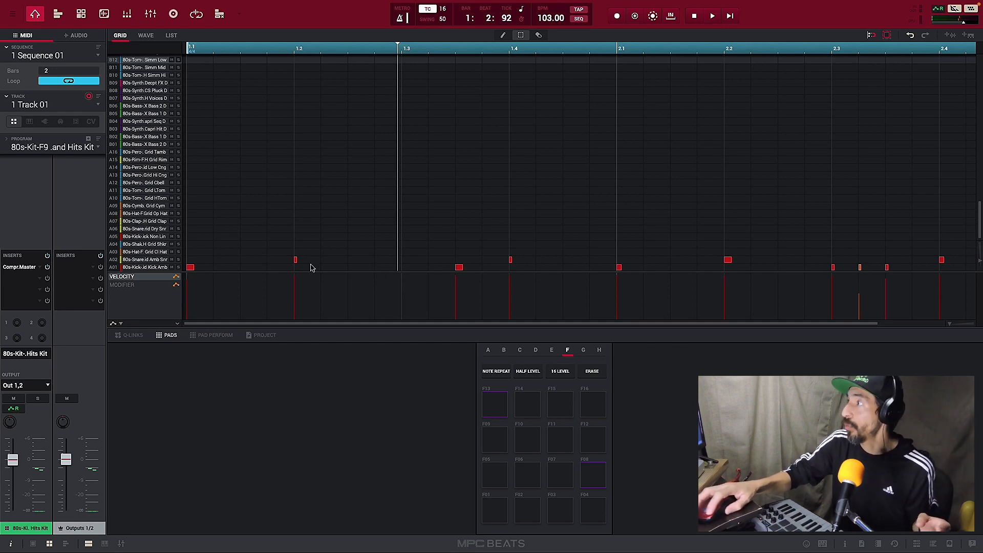
Switch Track 01's program to 80s-Kit-F9 Grid Hits and play the recorded pattern with those sounds.
left_click(99, 149)
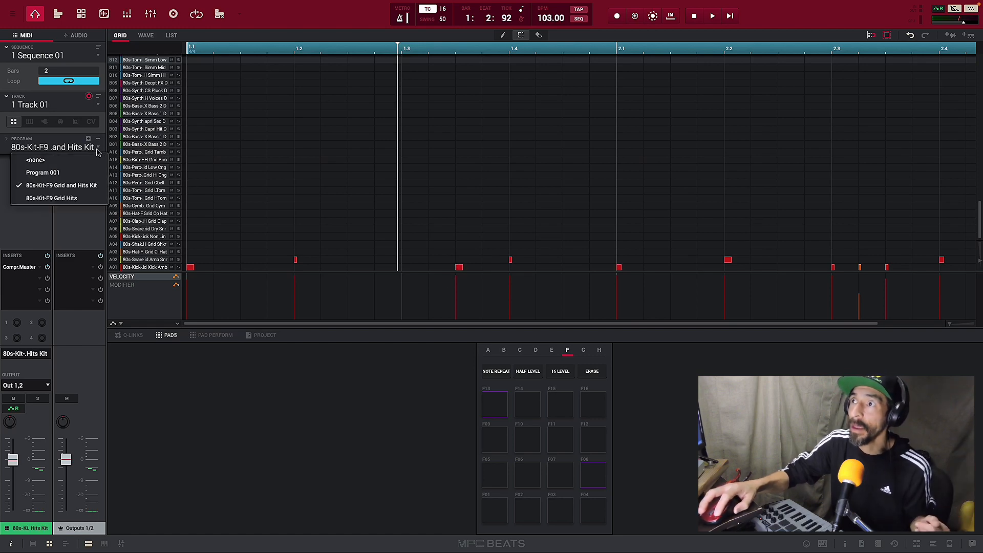
left_click(79, 200)
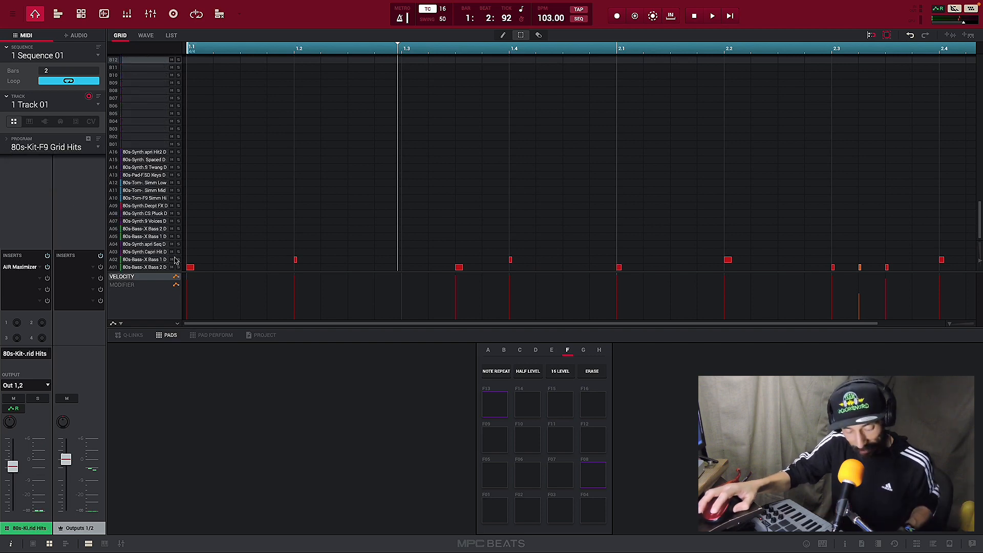
key("space")
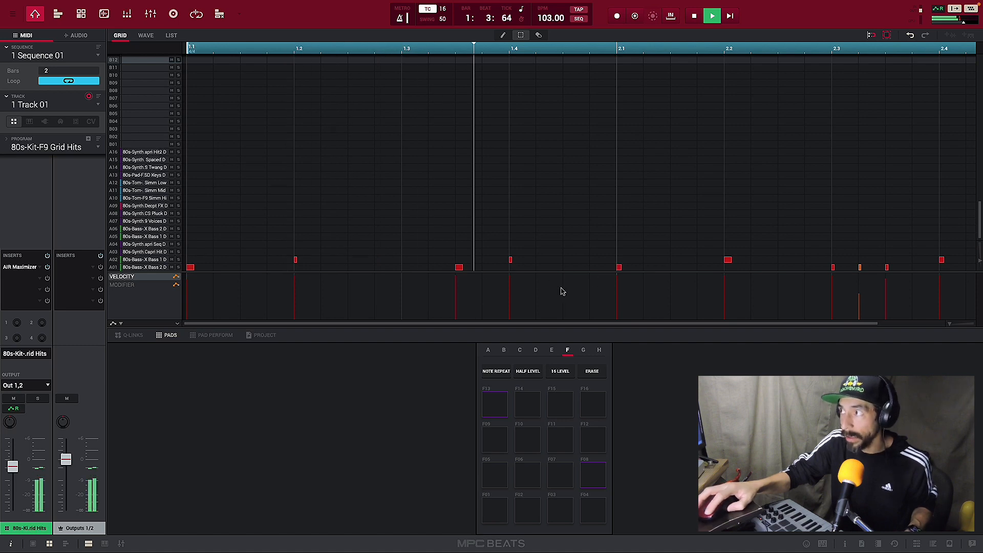
scroll(589, 305, "right", 2)
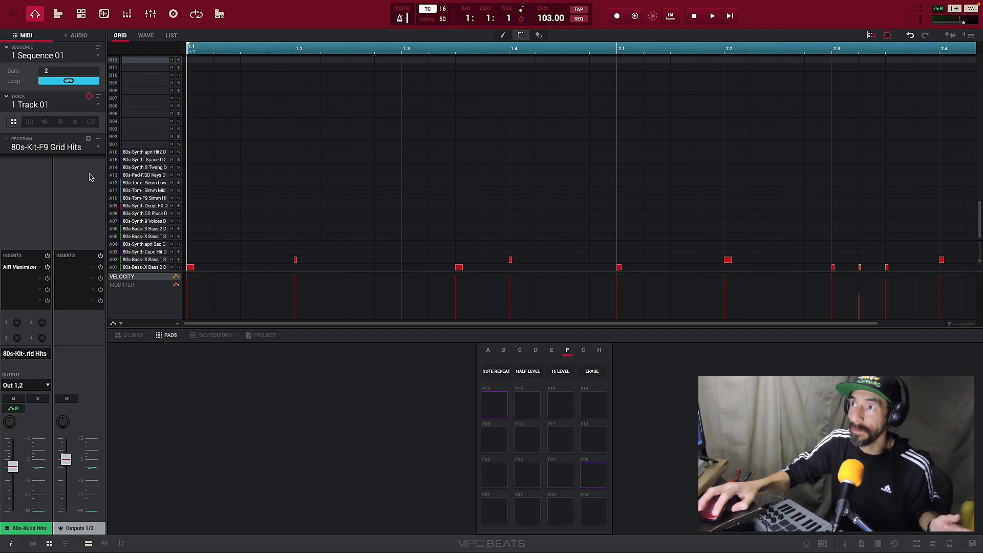
Add the DeepHouse-Kit-Century program from the browser, assign it to Track 01, and play the pattern with it.
left_click(935, 544)
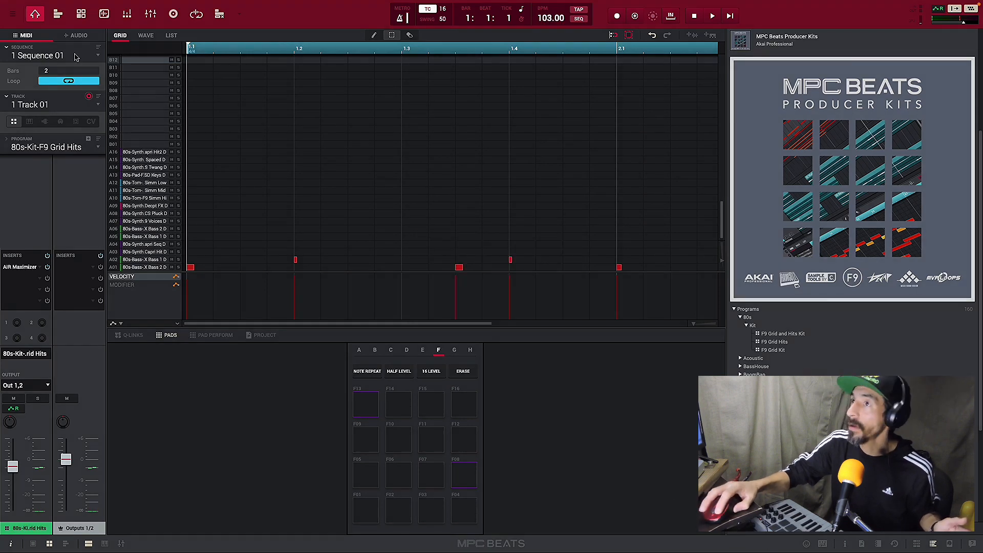
left_click(98, 148)
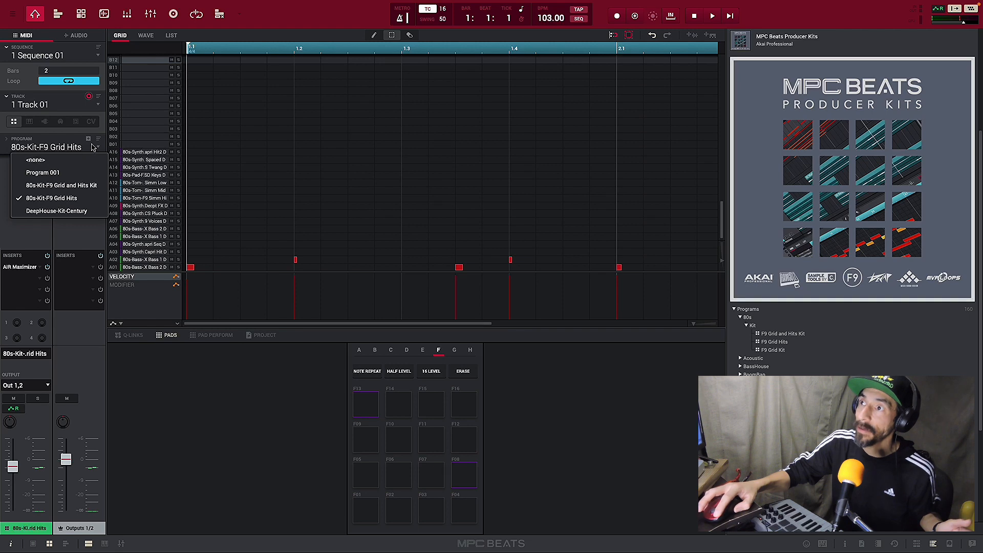
left_click(77, 211)
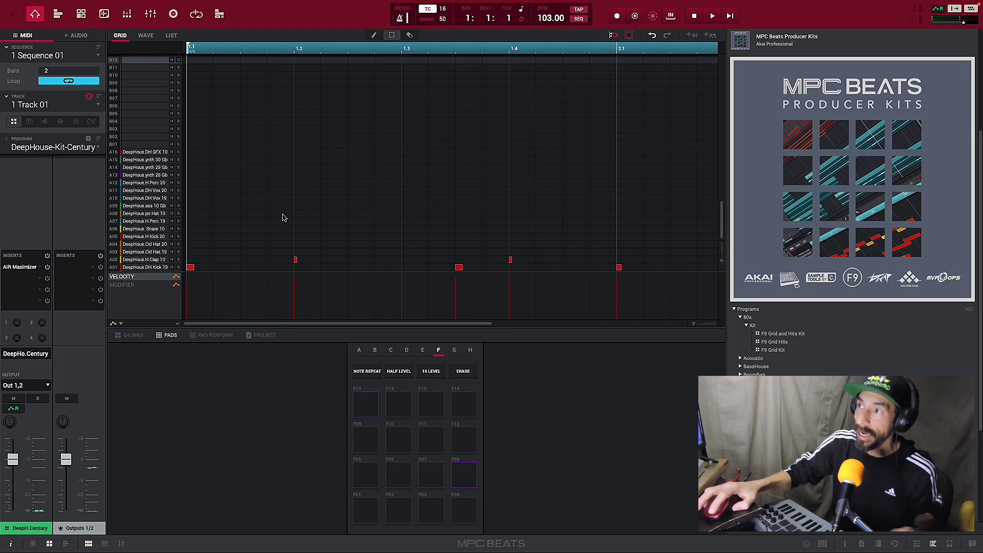
key("space")
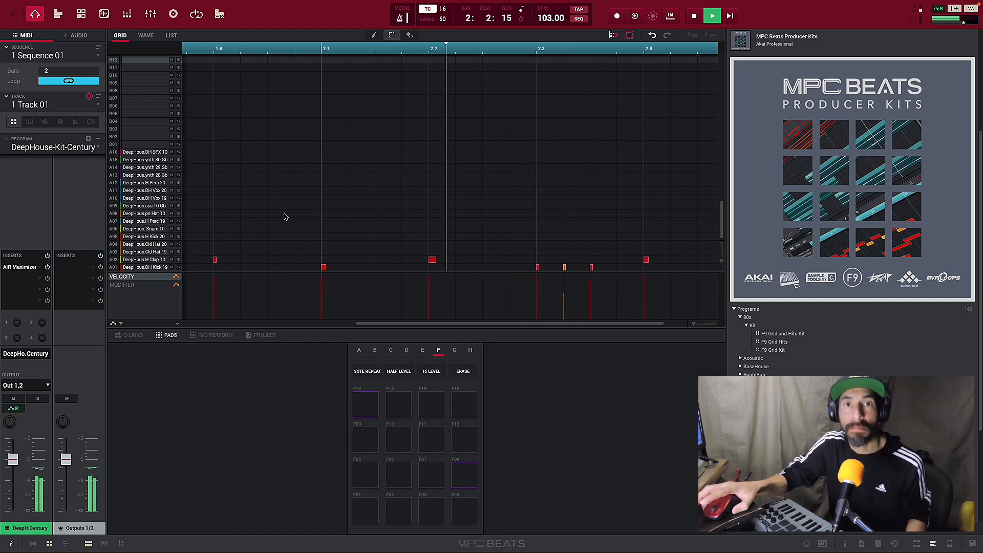
key("space")
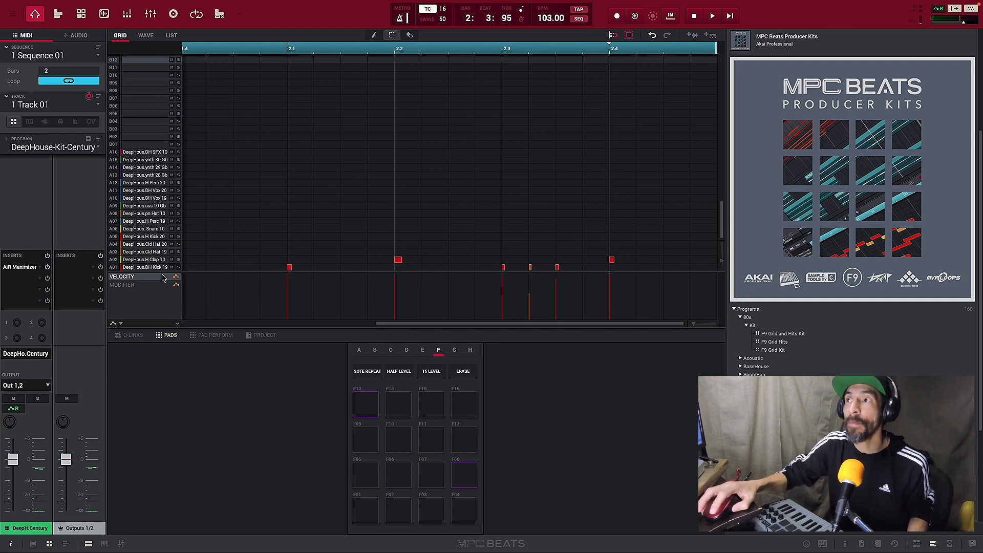
Rename Track 01 as Drums.
left_click(53, 107)
left_click(52, 107)
double_click(50, 105)
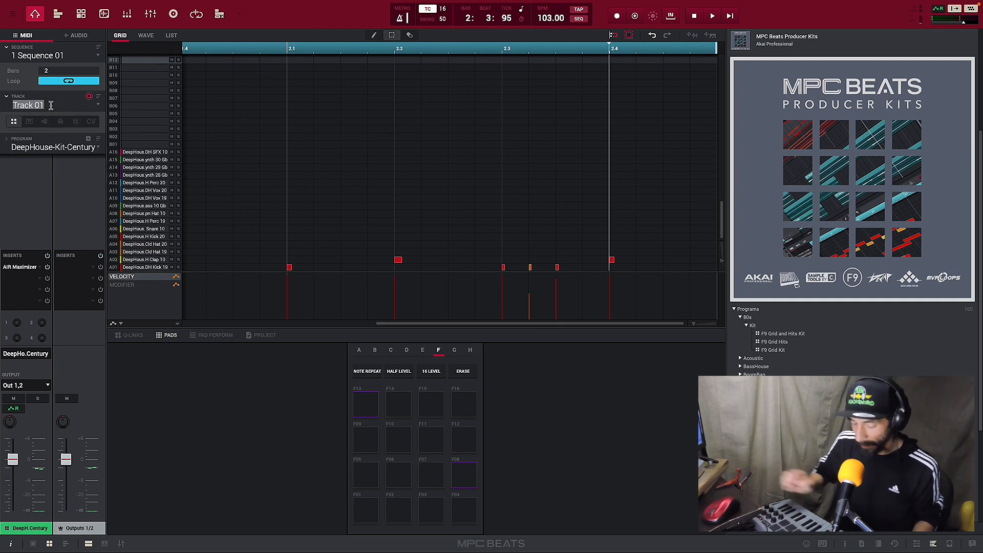
key("BackSpace")
type("Drums")
key("Return")
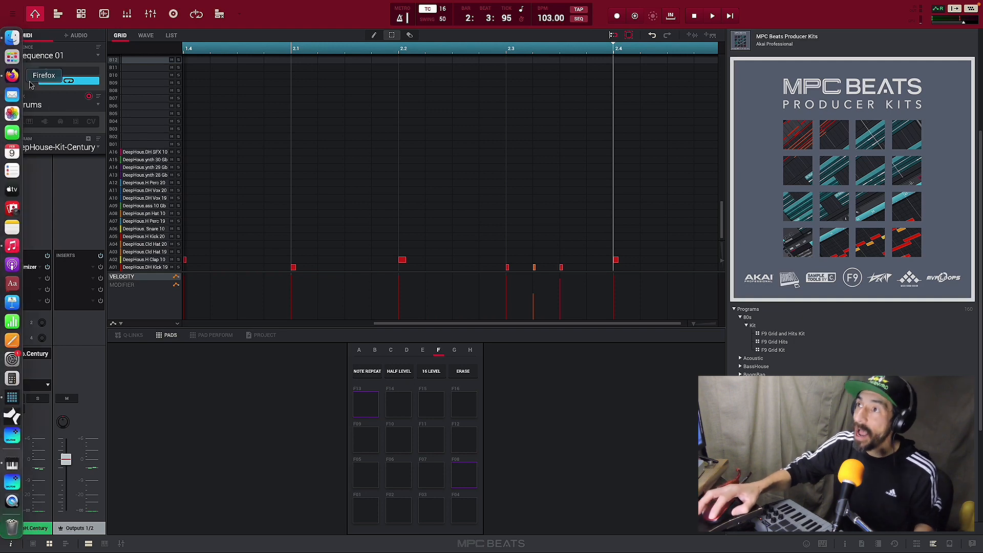
Compare the unused second track with the Drums track in Track View, and return to Main Mode with Drums selected.
left_click(98, 106)
left_click(84, 126)
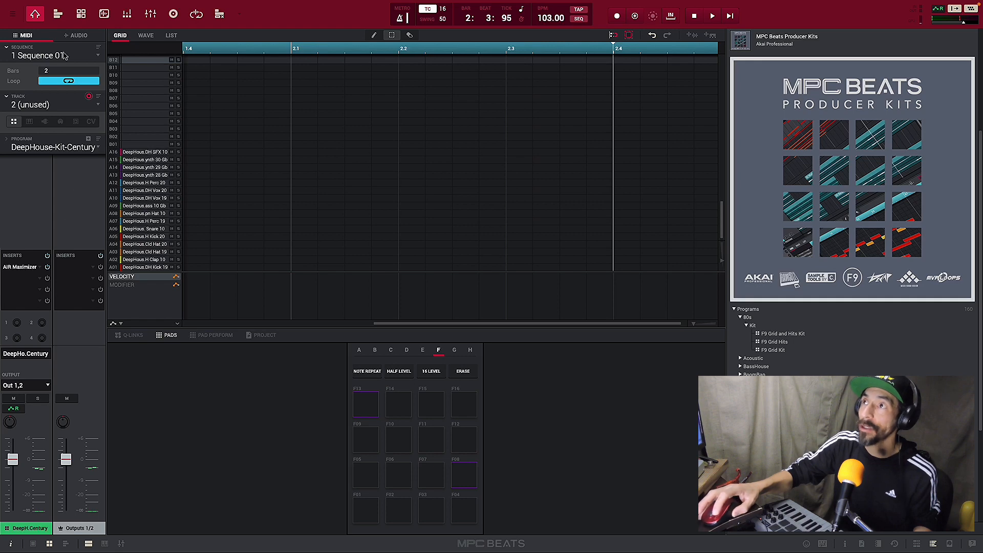
left_click(58, 14)
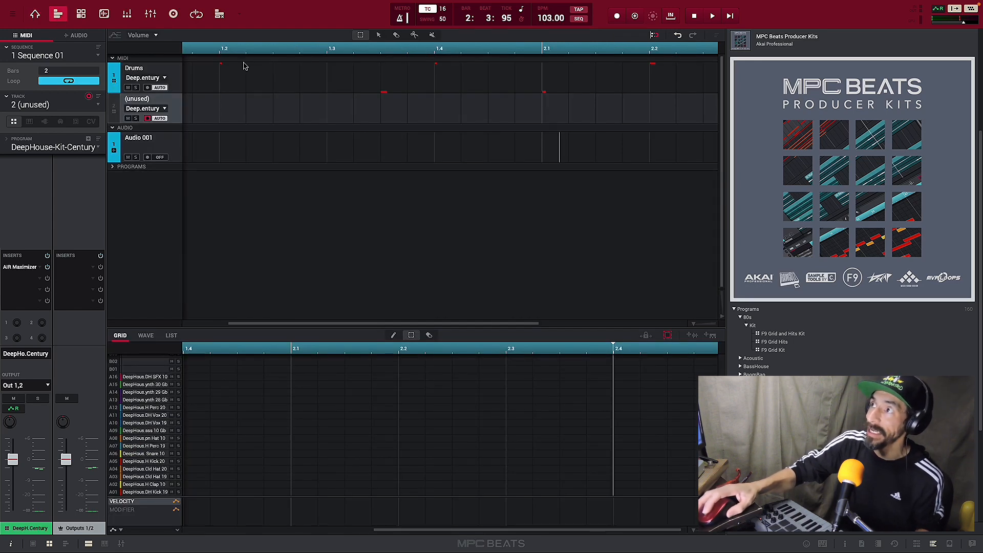
left_click(170, 76)
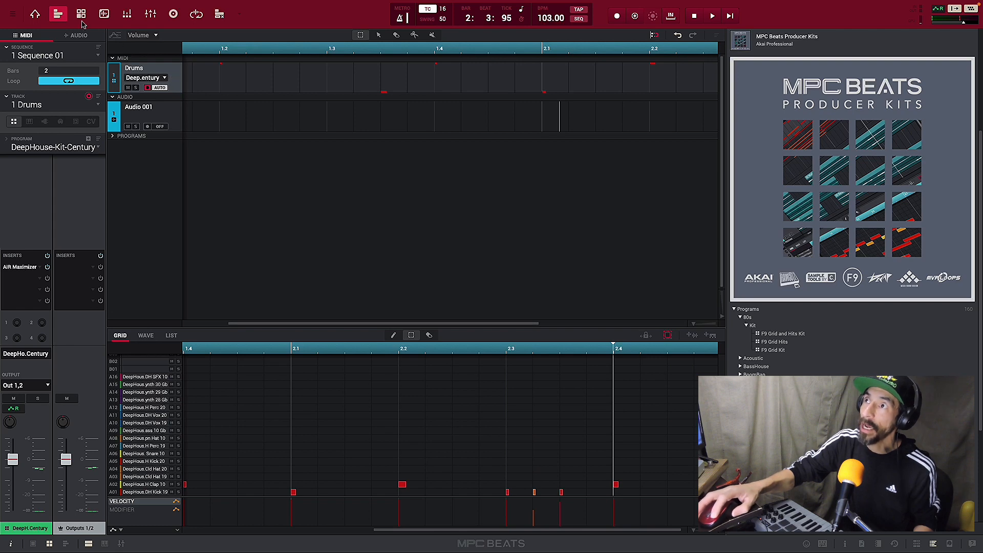
left_click(36, 16)
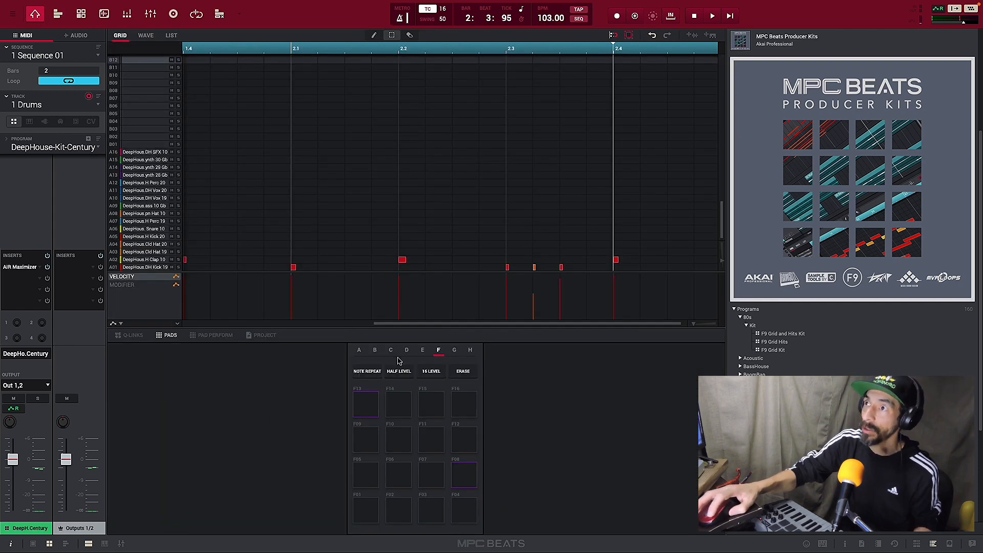
left_click(57, 16)
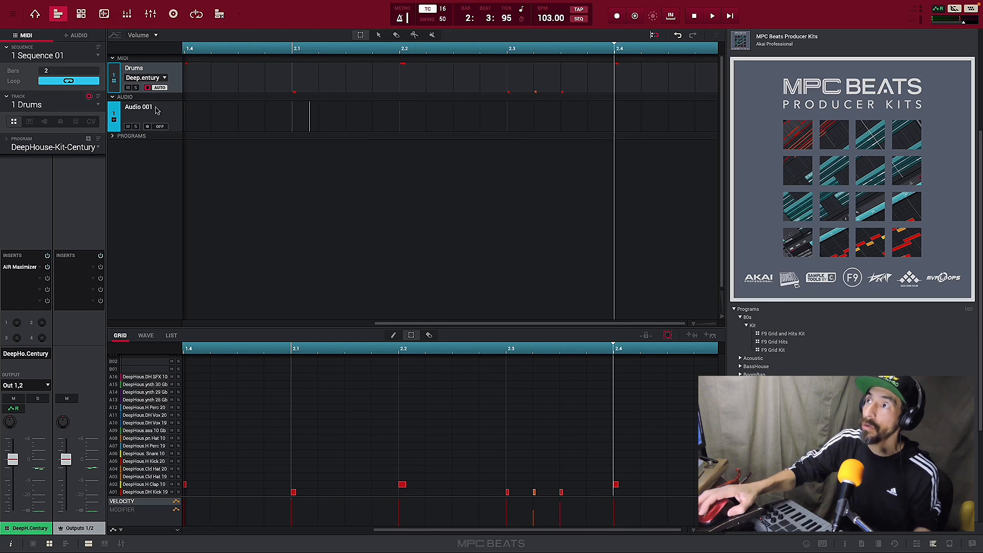
left_click(35, 15)
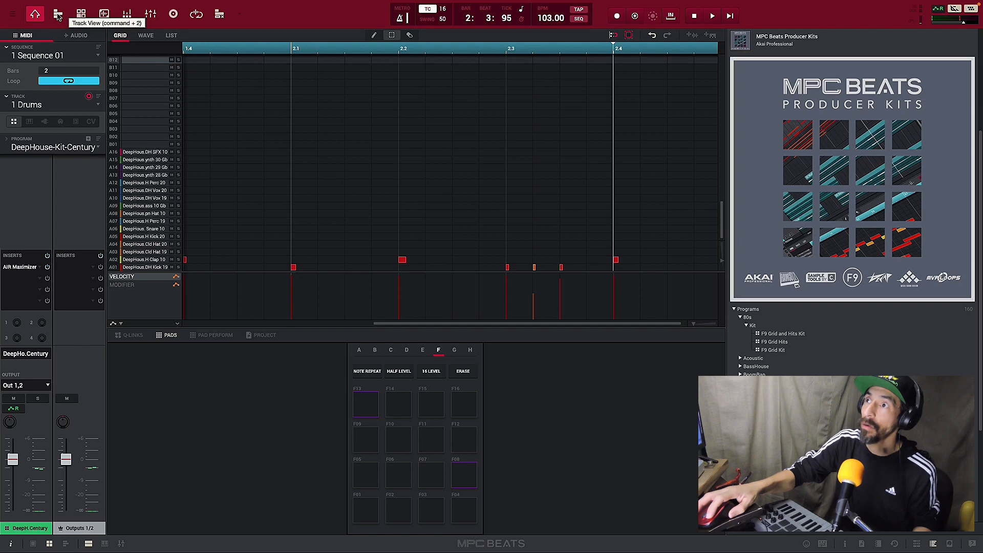
Select the unused second MIDI track and rename it as Bass.
left_click(100, 105)
left_click(74, 128)
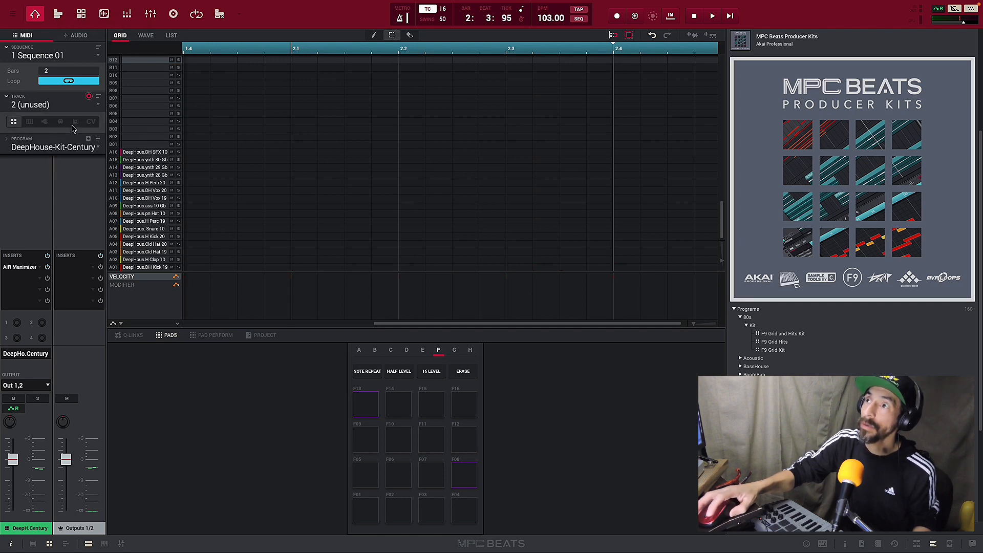
double_click(49, 106)
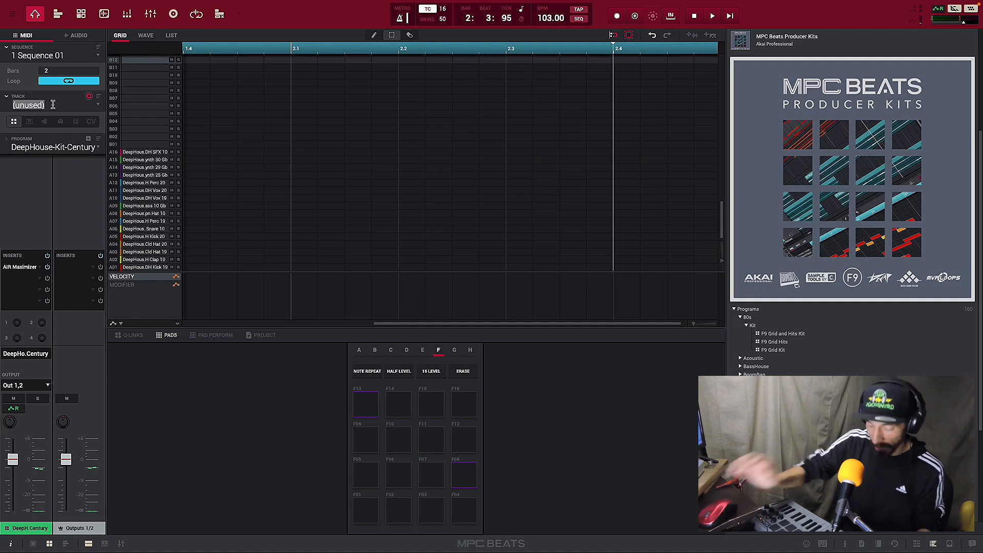
key("BackSpace")
type("Bass")
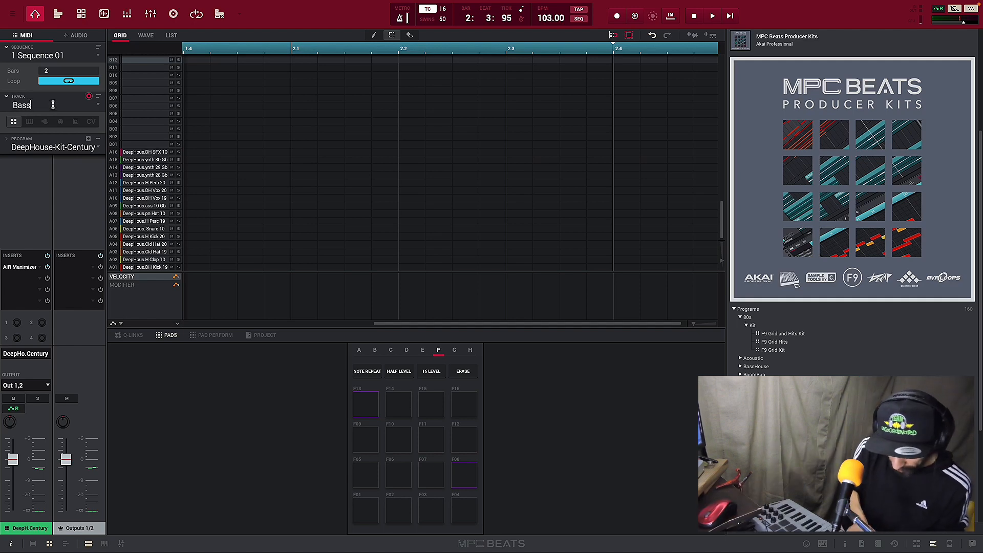
key("Return")
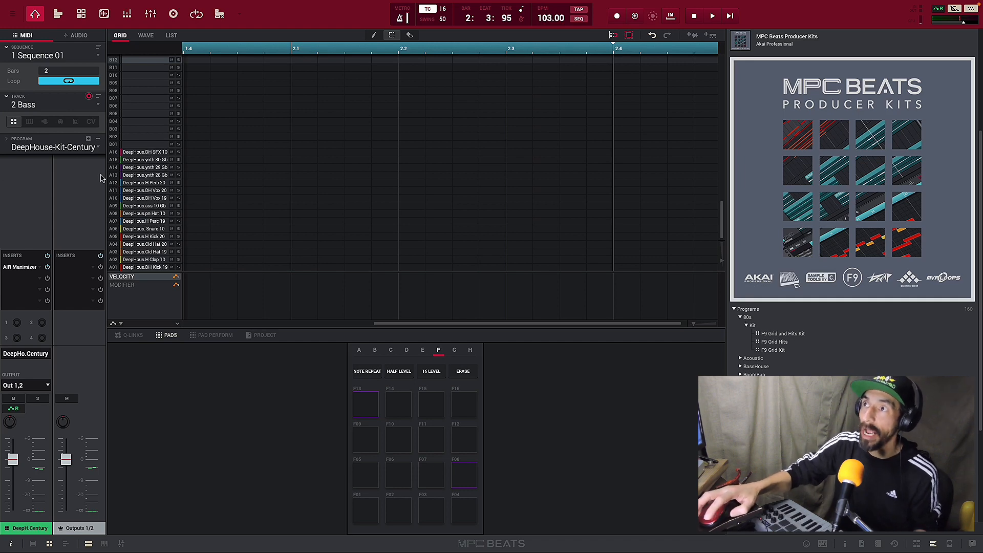
Assign the 80s-Kit-F9 Grid Hits program to the Bass track and show pad bank A.
left_click(99, 149)
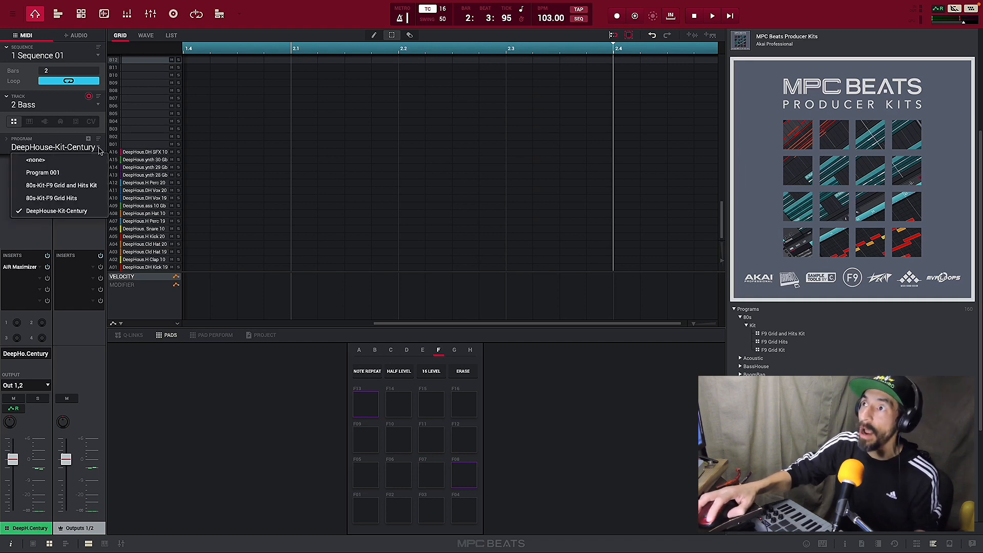
left_click(86, 198)
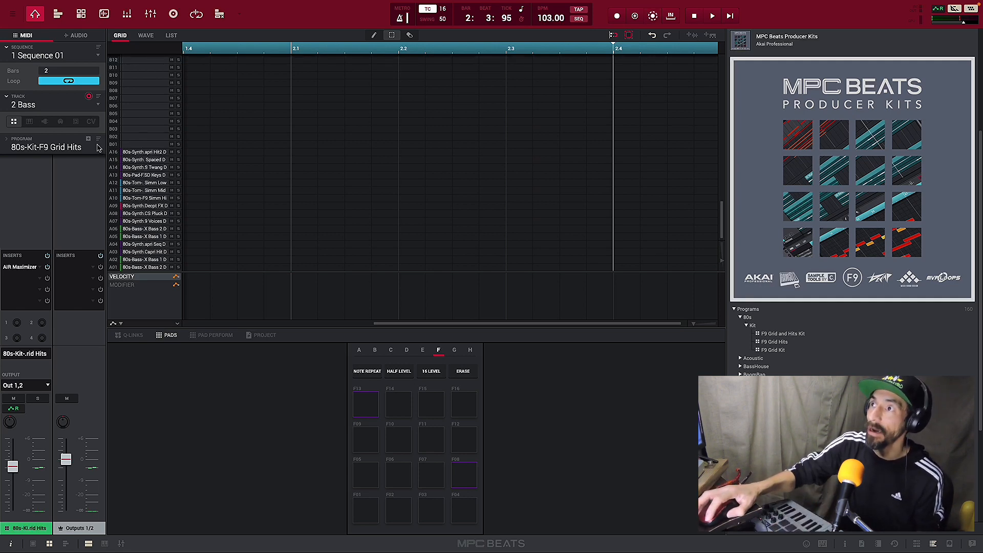
left_click(359, 350)
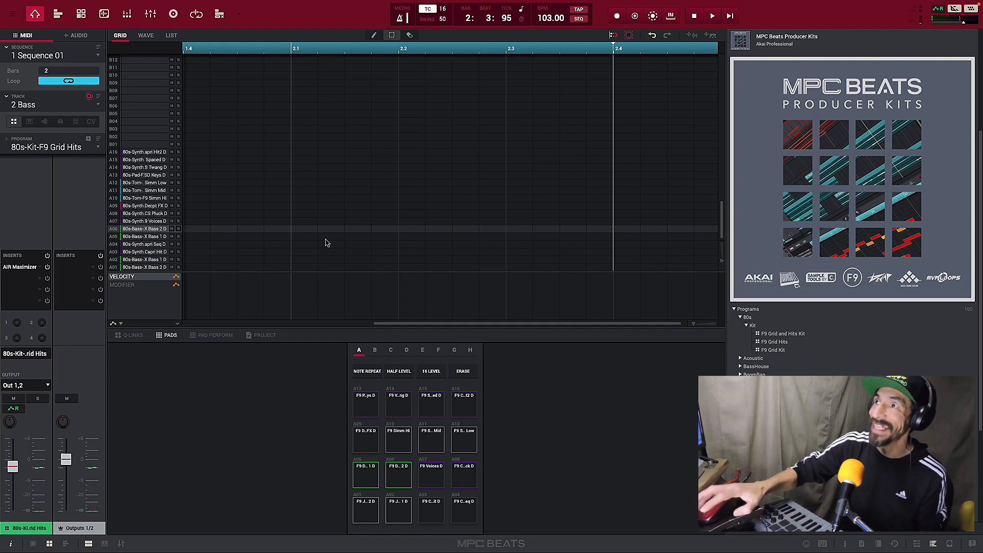
Check the program assignments of the Drums and Bass tracks in Track View and return to Main Mode.
left_click(57, 17)
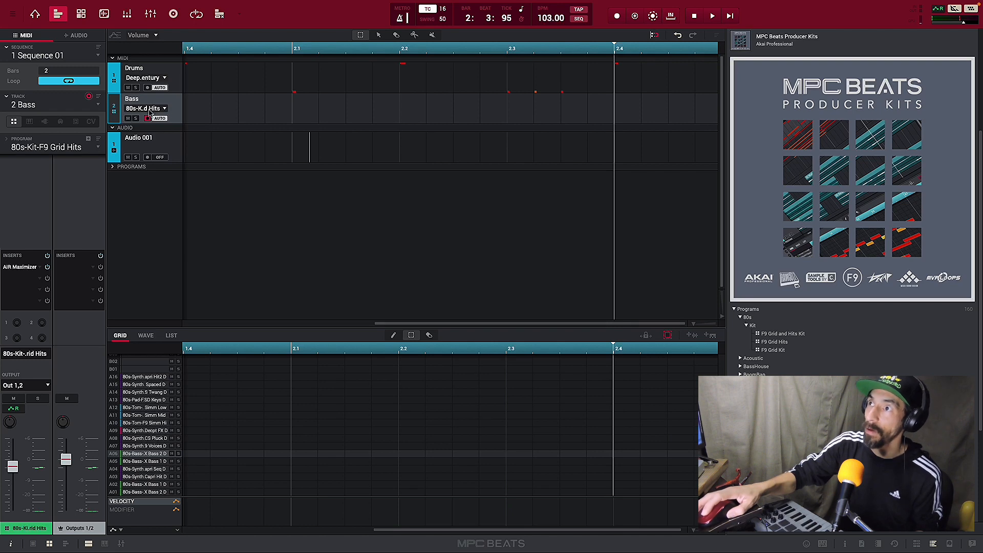
left_click(41, 16)
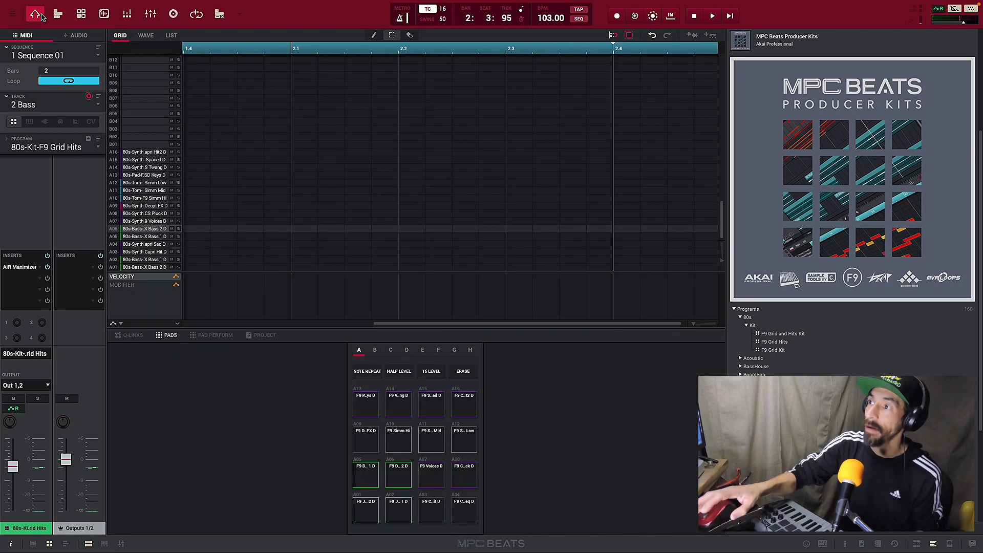
key("space")
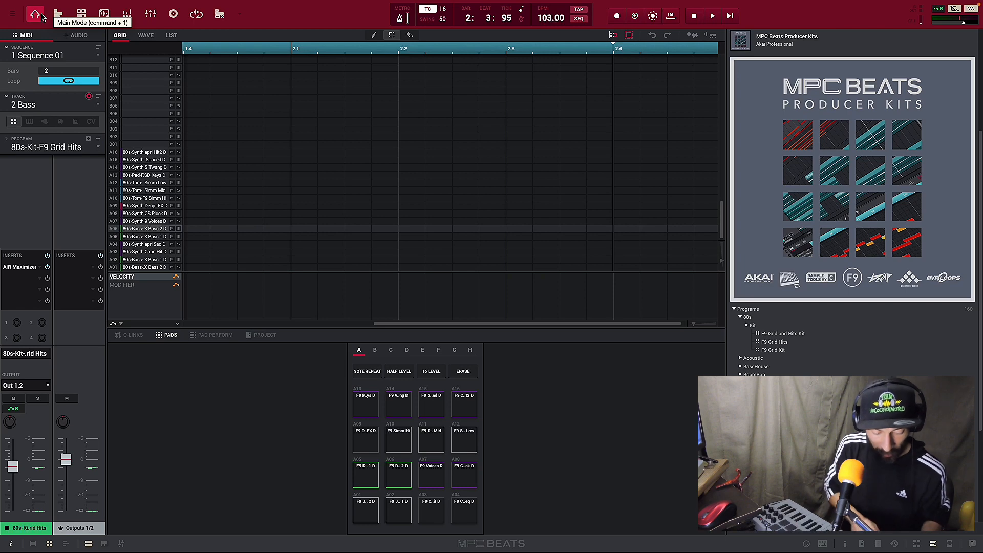